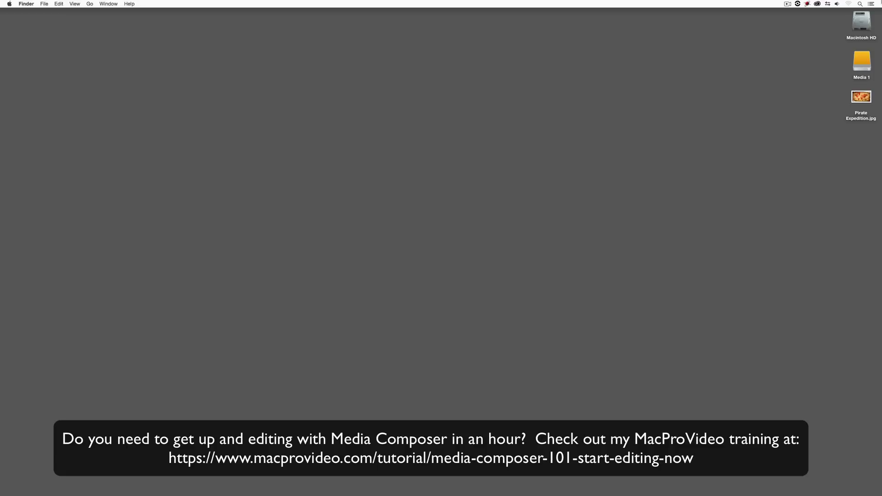
Preview Pirate Expedition.jpg from the desktop in Quick Look.
left_click(867, 88)
key("space")
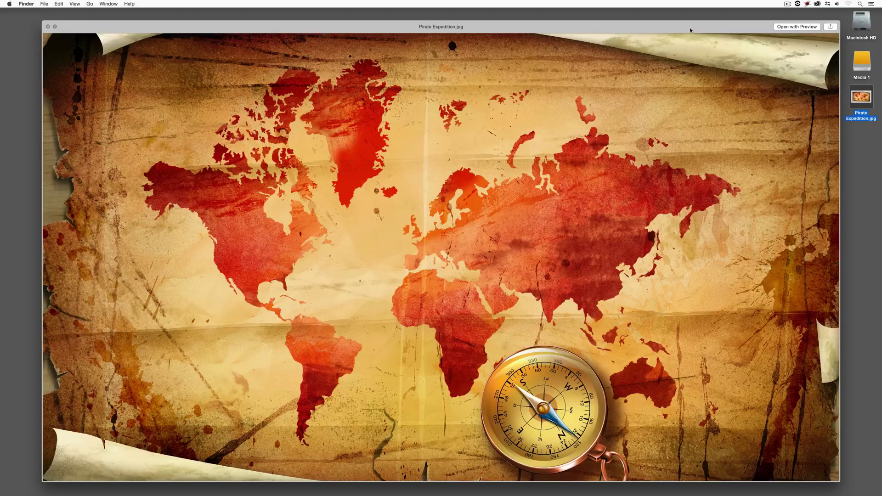
Close the map preview and bring Media Composer's monitor window to the front.
key("space")
left_click(785, 90)
key("super+Tab")
key("super+Tab")
key("super+shift+Tab")
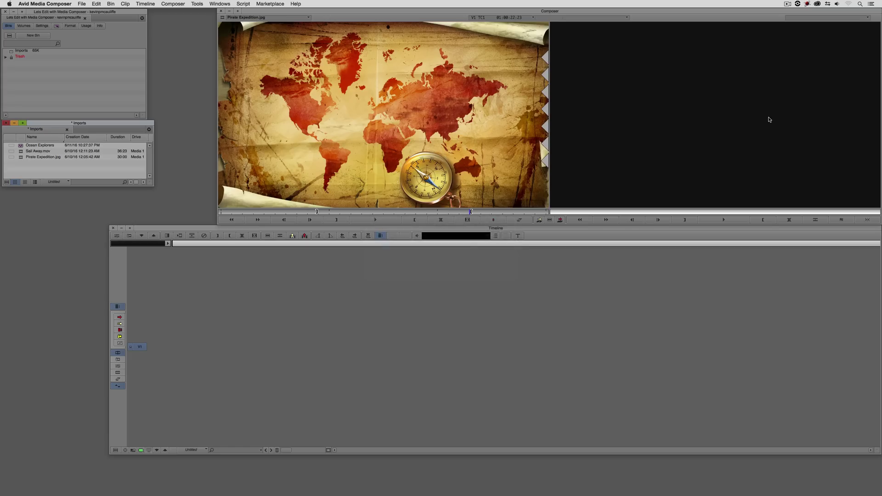
left_click(377, 104)
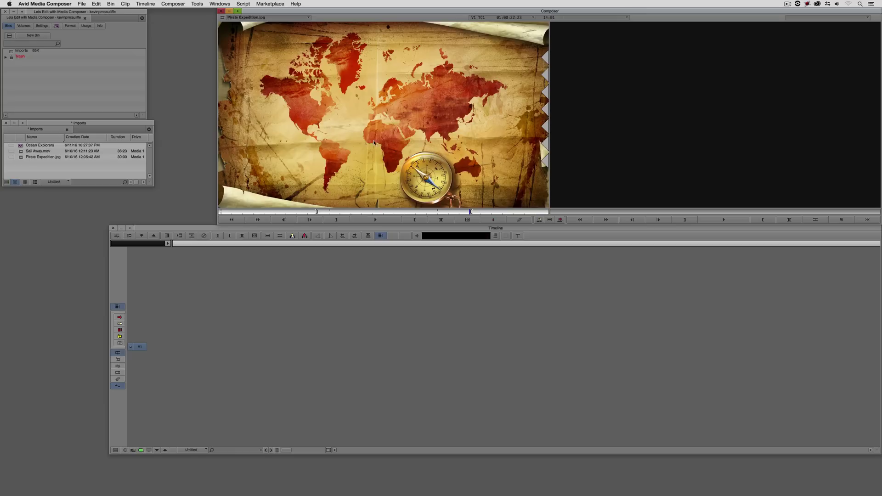
Edit the map into a new sequence, add a V2 track and patch the source to V2.
key("b")
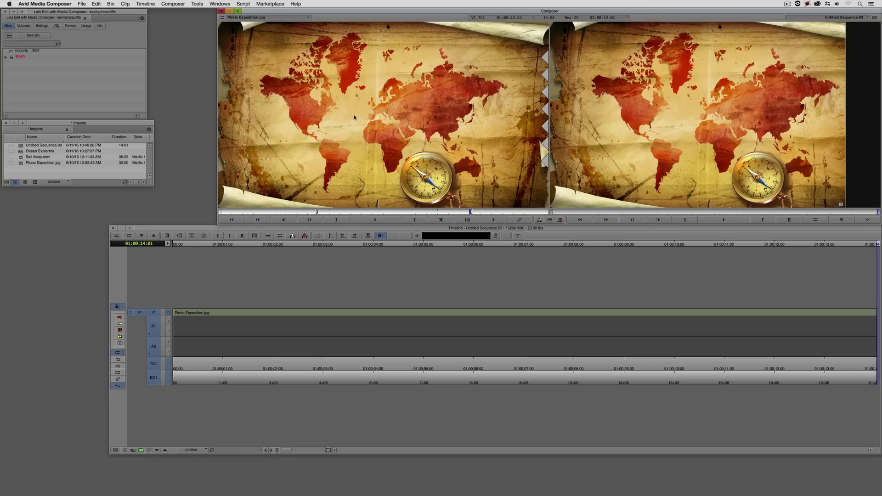
left_click(367, 298)
left_click(367, 298)
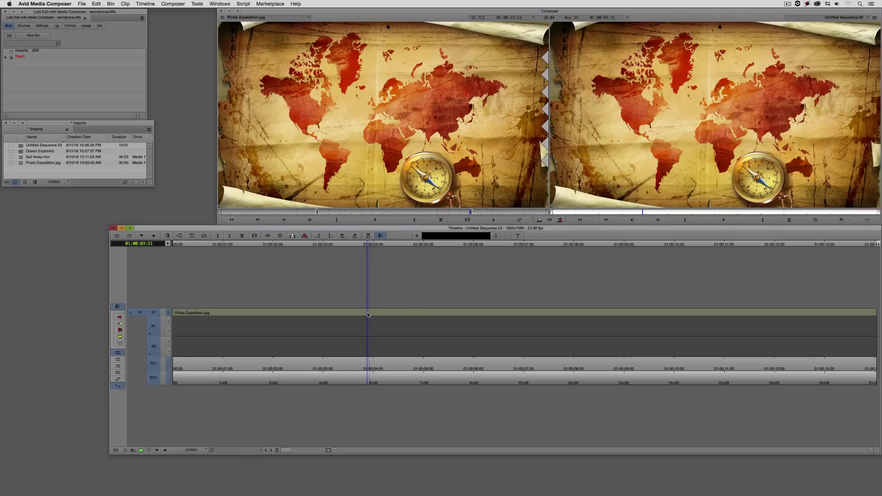
key("super+y")
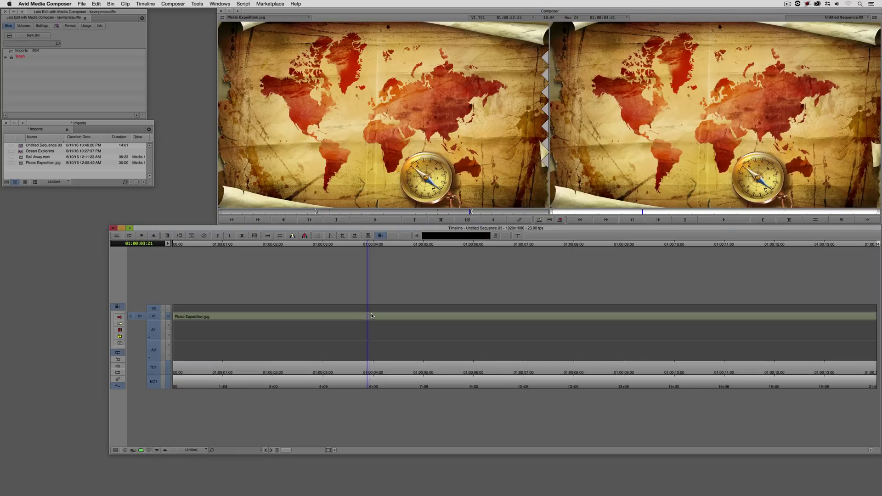
left_click_drag(148, 361, 155, 316)
Search the Effect Palette for 'BCC Pan' and drop BCC Pan and Zoom onto the V2 filler.
key("super+8")
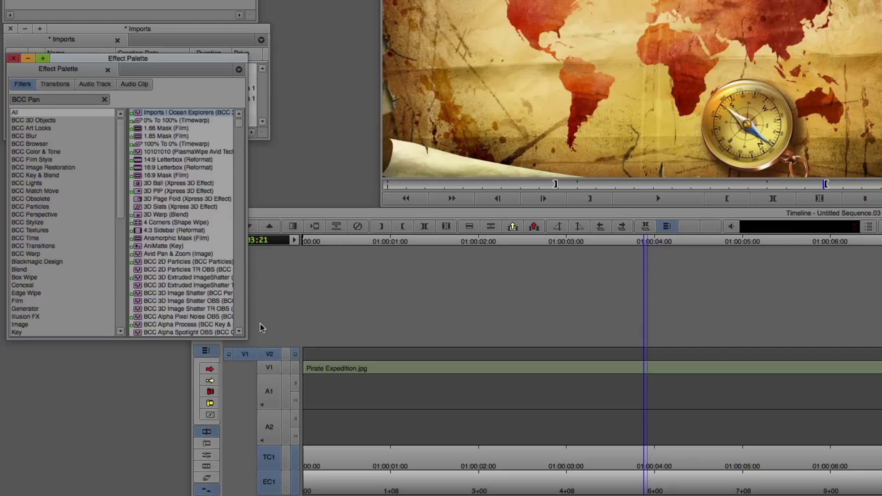
left_click(104, 99)
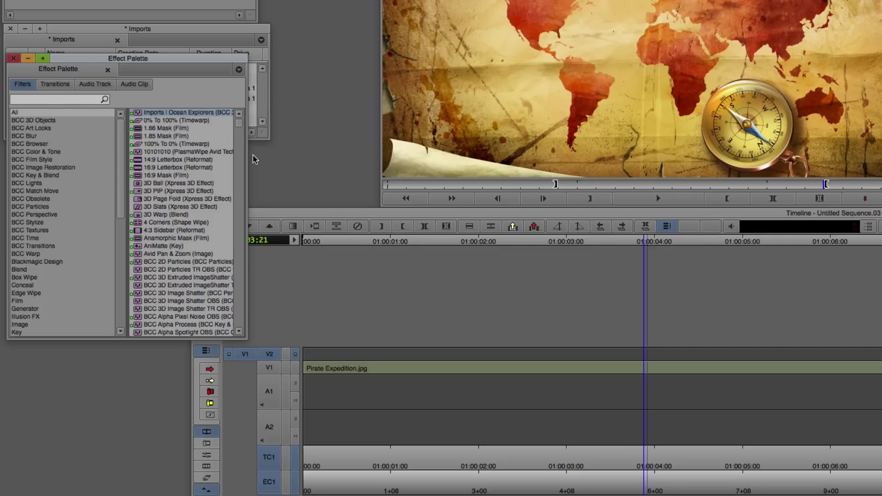
type("BCC Pan")
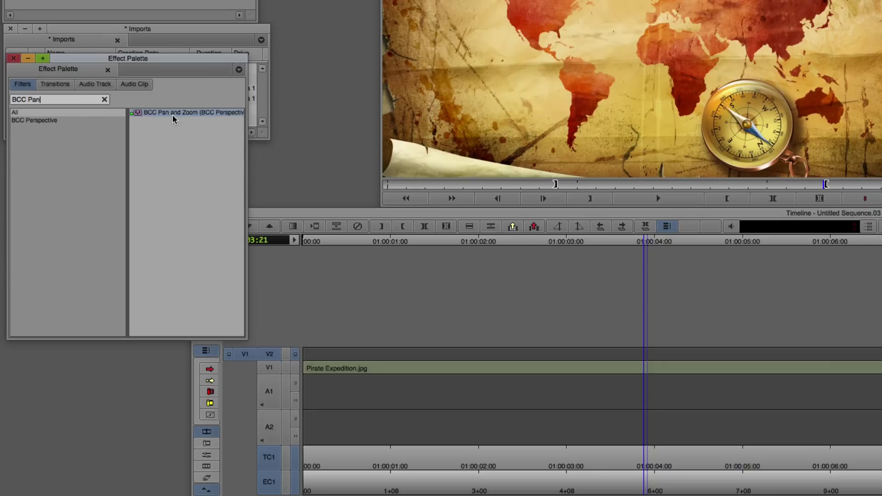
left_click_drag(146, 118, 610, 294)
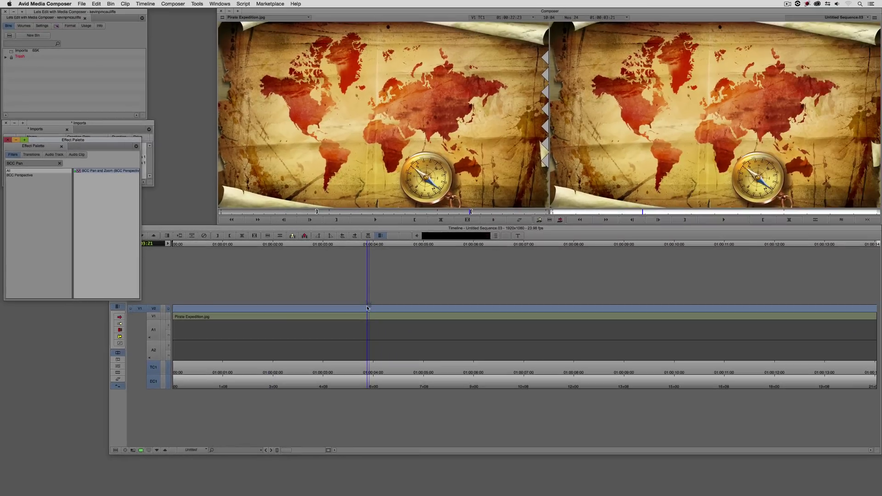
left_click_drag(368, 308, 368, 309)
left_click_drag(278, 319, 607, 364)
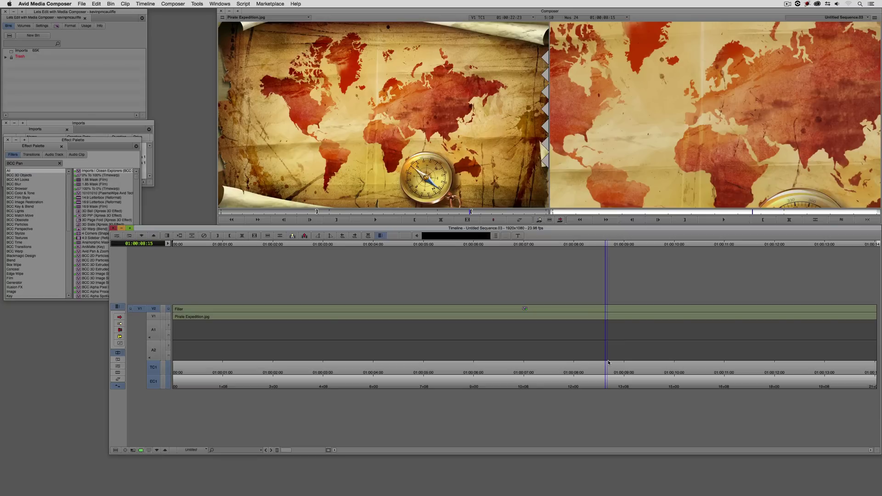
Patch back to V1, remove the Pirate Expedition clip from V1 and scrub the result.
left_click_drag(140, 308, 140, 316)
left_click(245, 318)
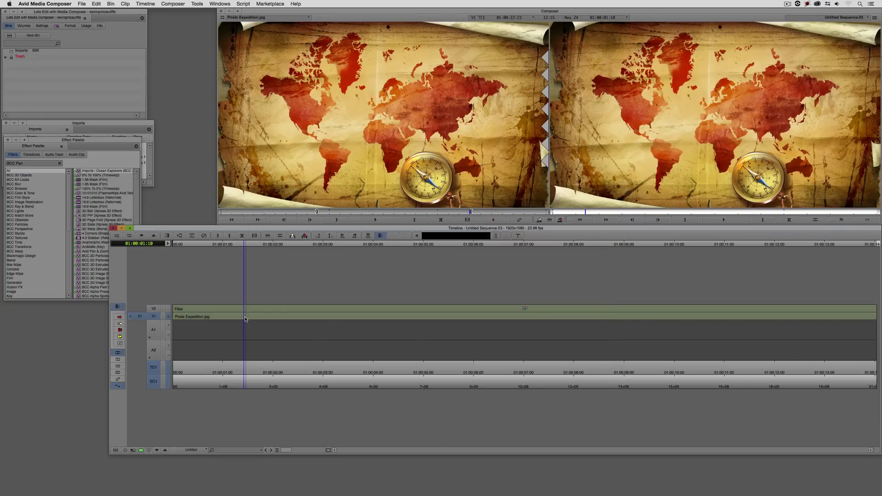
key("ctrl+z")
key("ctrl+z")
key("ctrl+z")
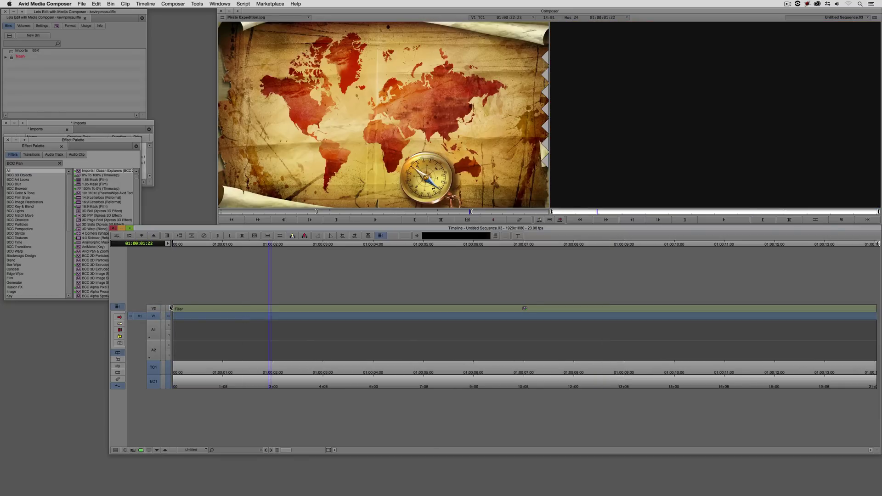
left_click_drag(245, 314, 234, 334)
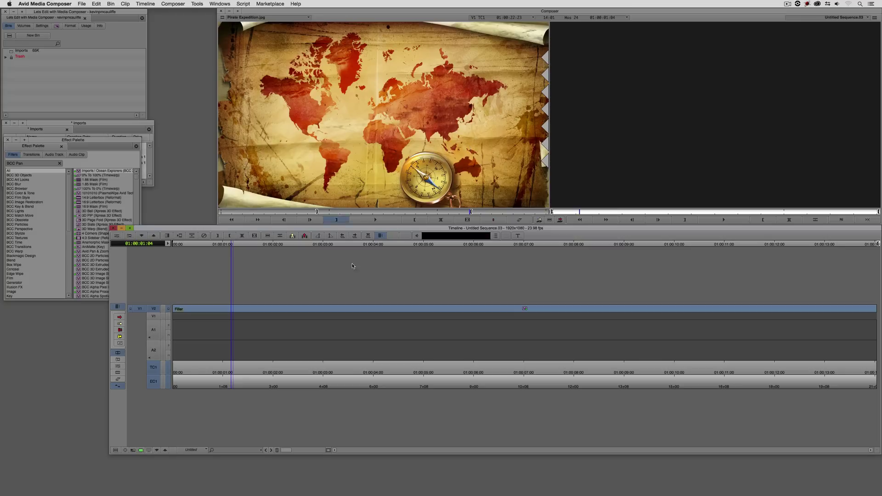
Set the BCC Pan and Zoom source to External File and load Pirate Expedition.jpg.
key("super+8")
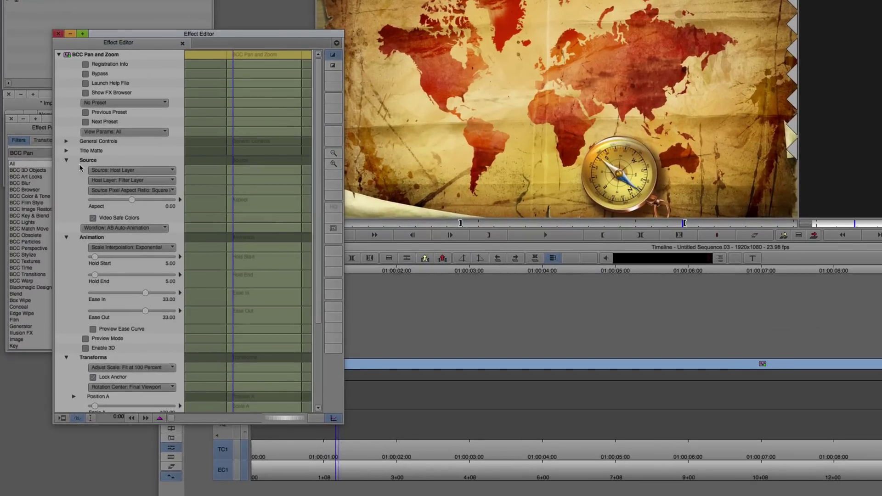
left_click(143, 173)
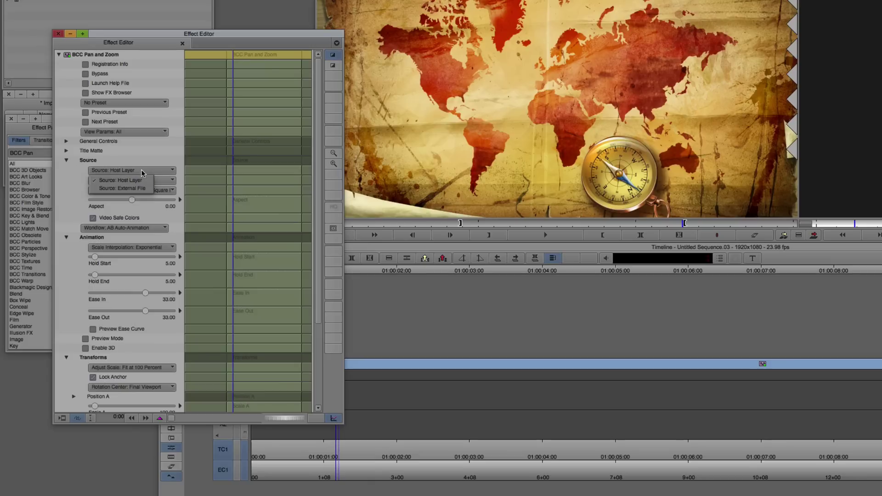
left_click(139, 188)
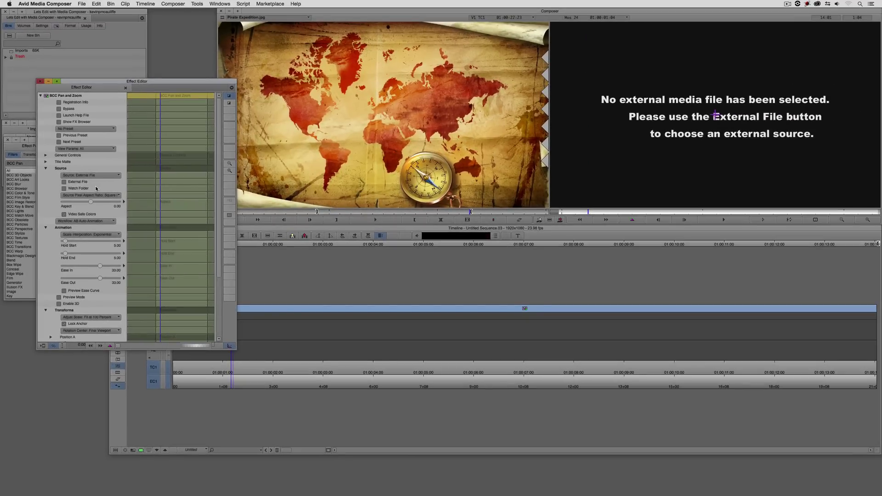
left_click(73, 182)
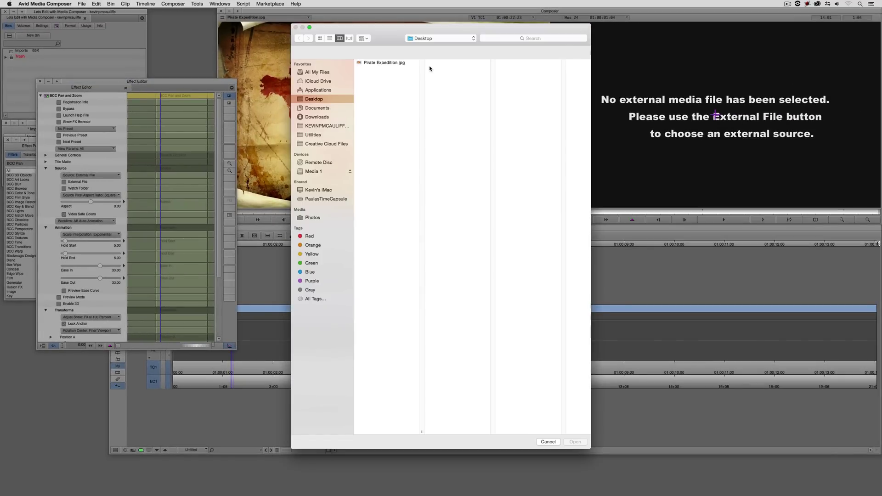
left_click(379, 63)
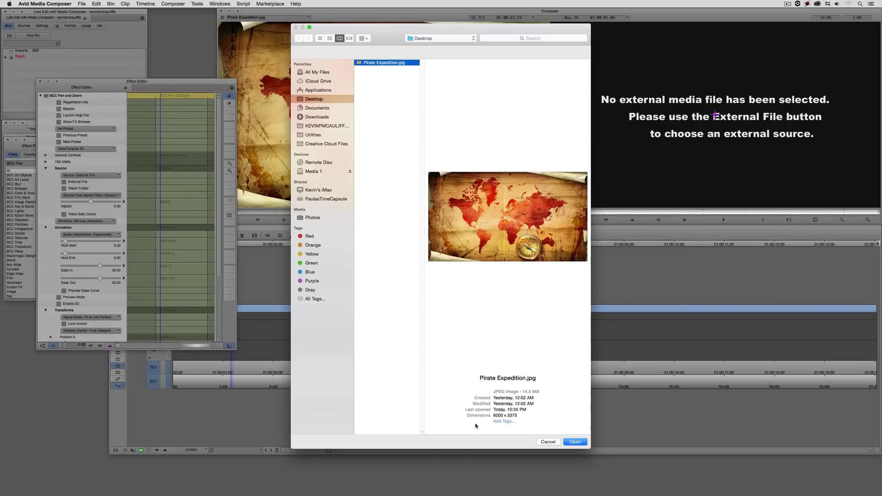
left_click(574, 442)
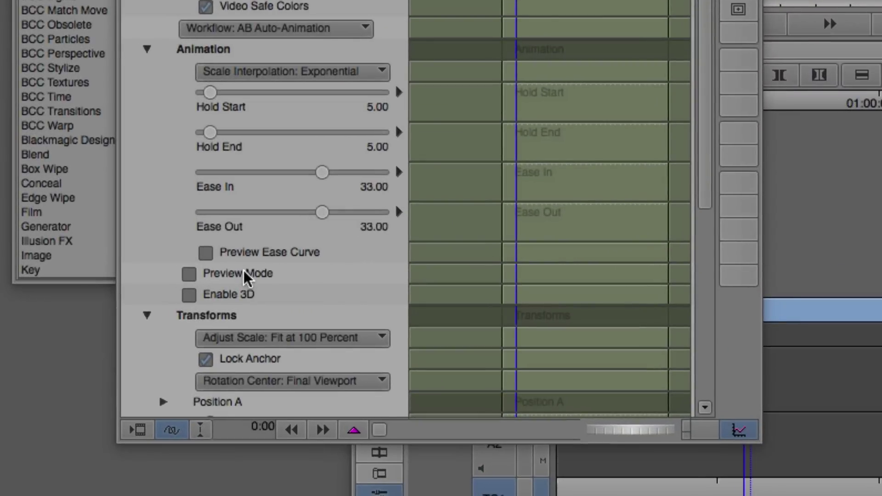
Toggle the framing preview and scrub the record monitor to review the map zoom.
left_click(76, 297)
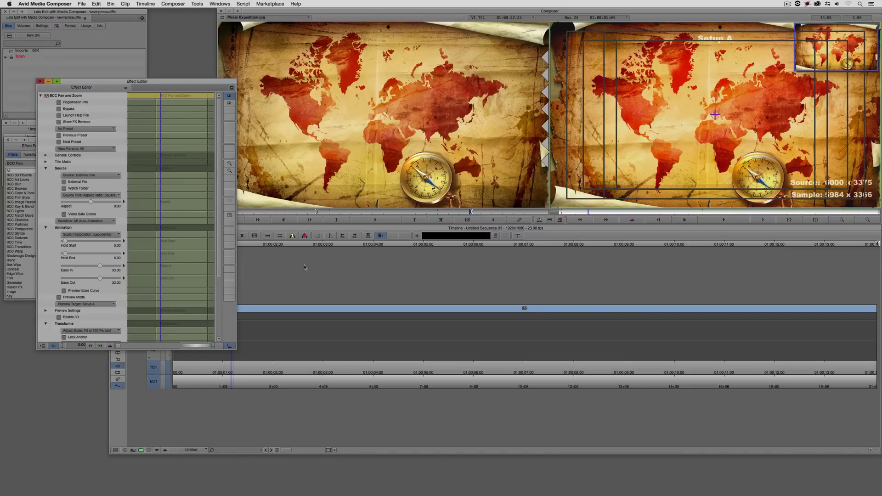
left_click(70, 298)
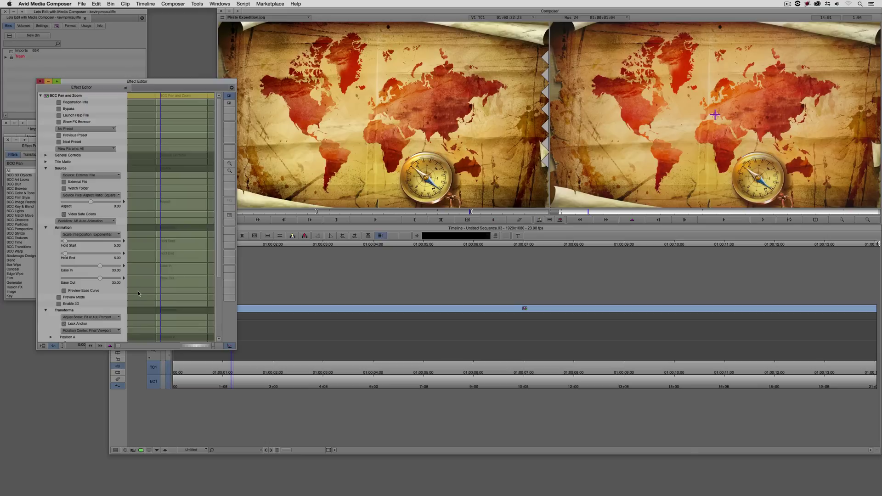
left_click(558, 212)
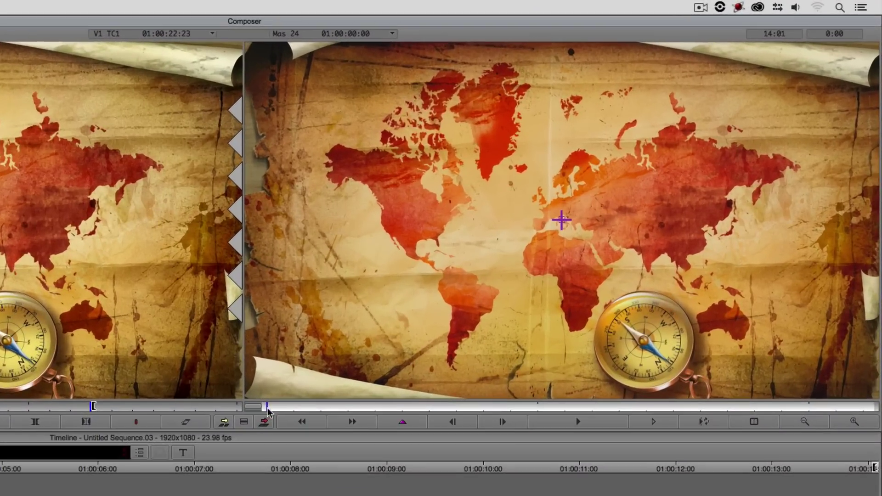
left_click_drag(561, 213, 577, 215)
left_click_drag(297, 414, 863, 424)
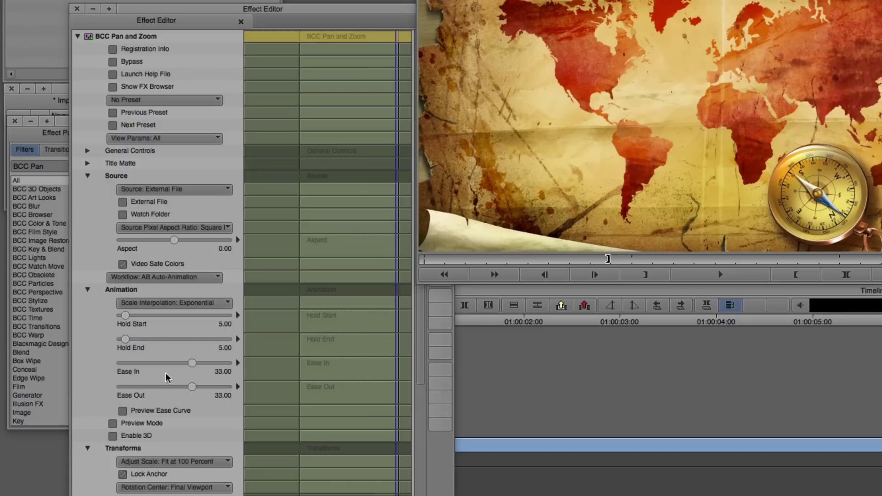
Set Hold Start to 0.00 and review the zoom from the beginning.
left_click(125, 315)
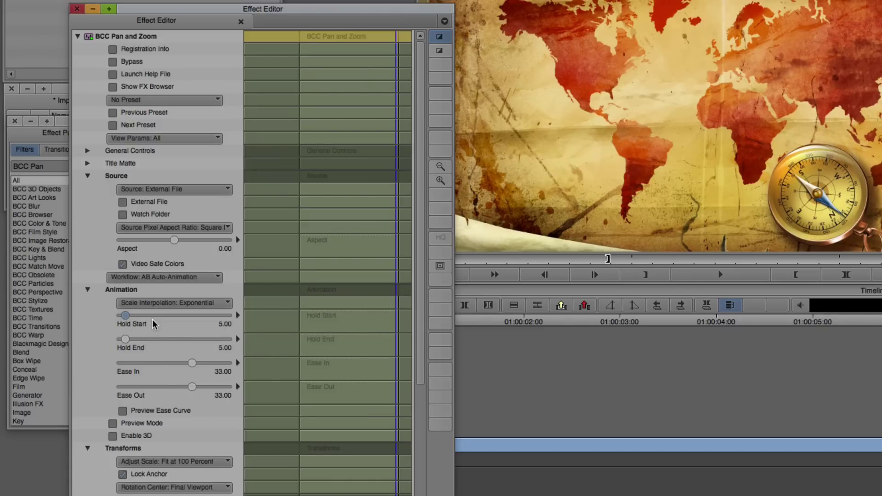
key("Left")
key("Left")
key("Left")
key("Left")
key("Left")
key("Left")
key("Left")
key("Left")
key("Left")
key("Left")
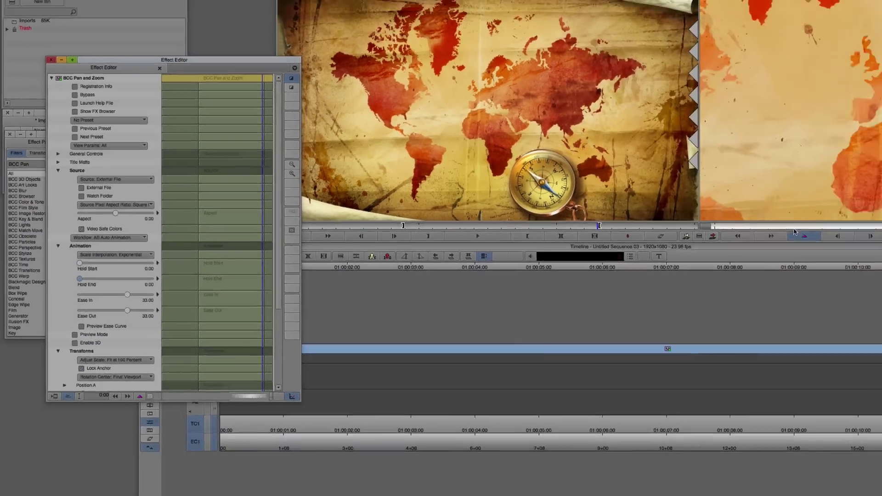
left_click_drag(796, 233, 705, 232)
mouse_move(557, 215)
left_mouse_down()
mouse_move(609, 218)
mouse_move(557, 217)
left_mouse_up()
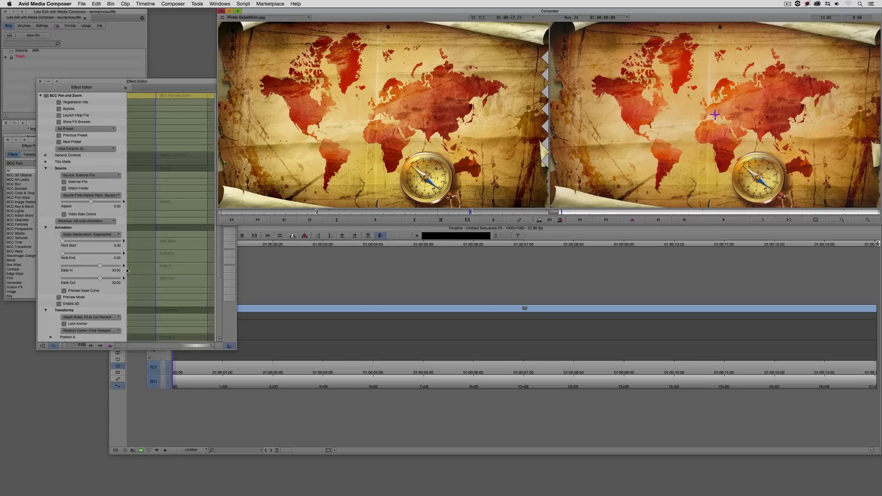
Turn the framing preview on and shrink the Setup A box to 1511 x 850 over the Americas.
left_click(58, 298)
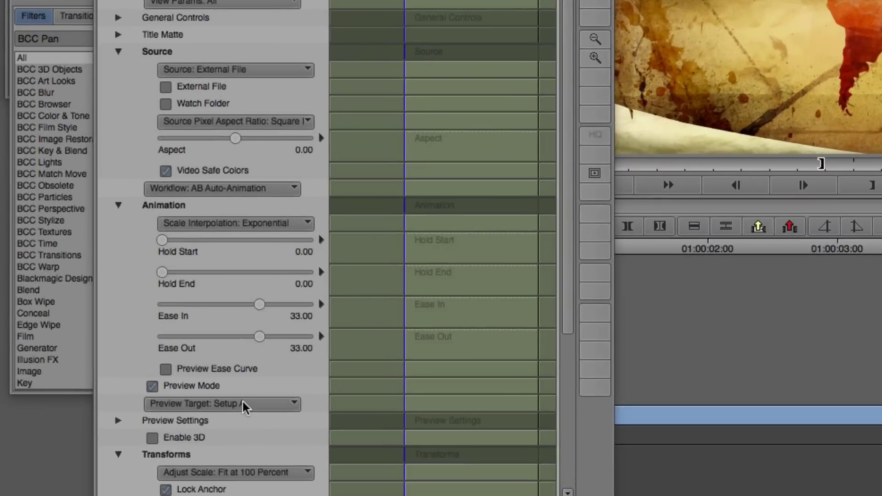
left_click(243, 407)
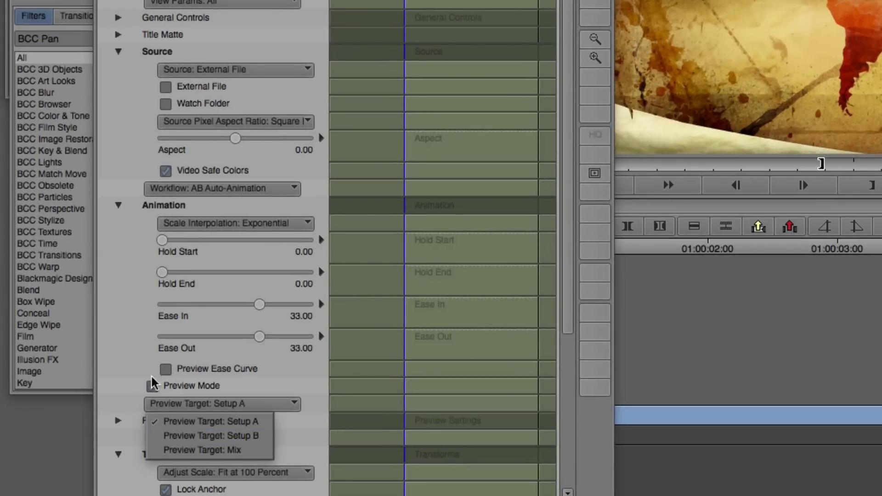
left_click(123, 344)
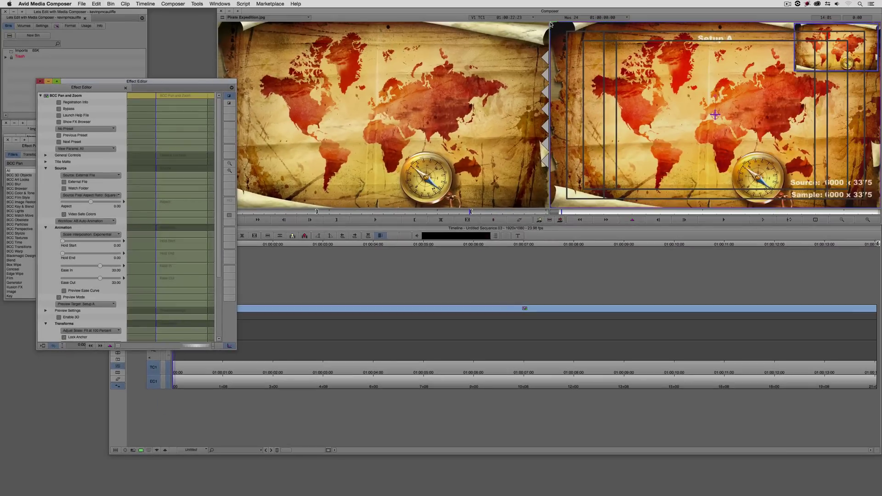
left_click(551, 24)
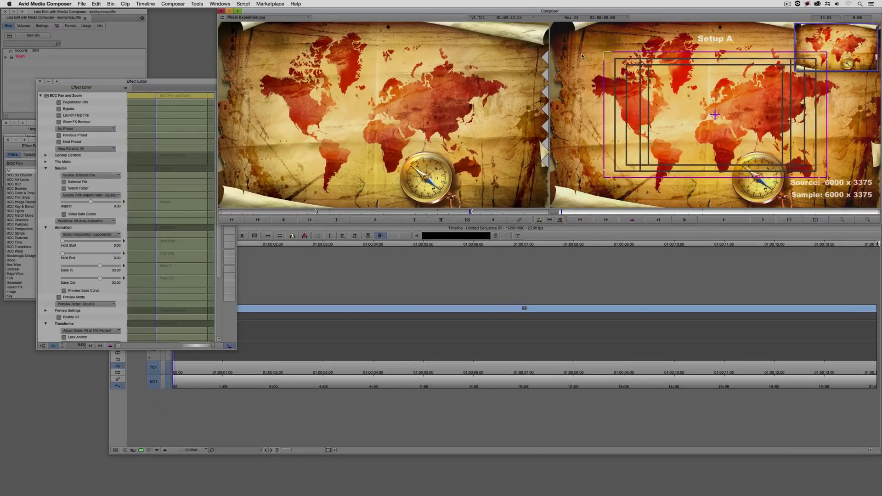
left_click_drag(582, 56, 629, 93)
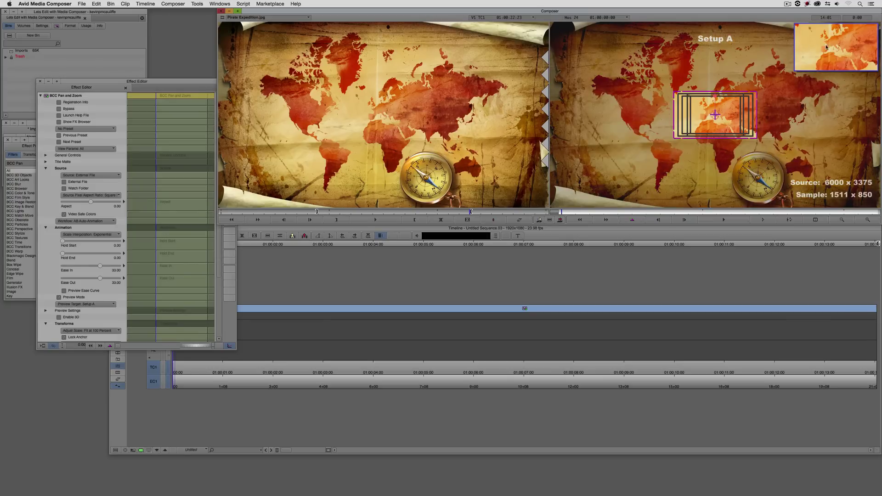
left_click_drag(735, 120, 663, 135)
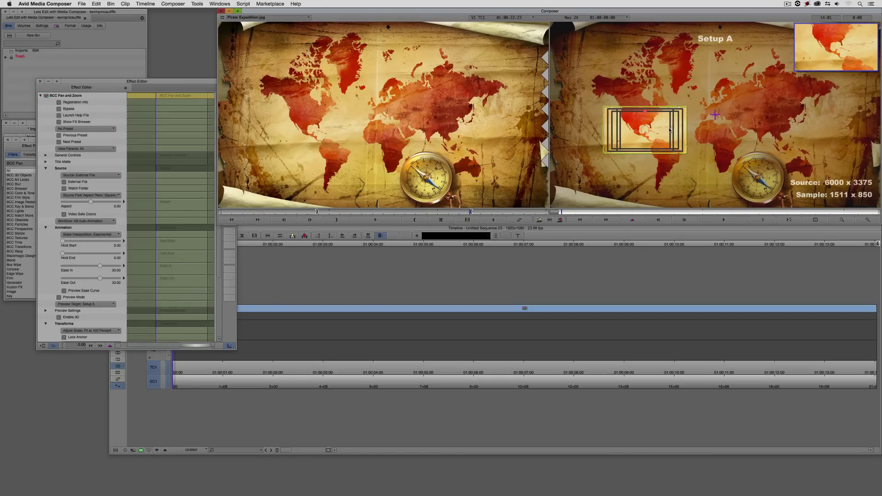
left_click_drag(670, 130, 660, 135)
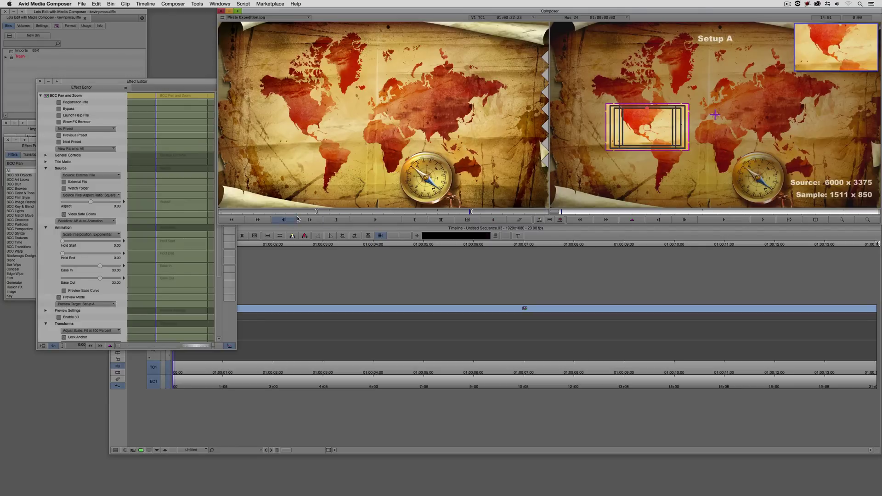
Preview Setup B, shrink its box to 690 x 388 over North America, and scrub to check.
left_click(85, 305)
left_click(90, 317)
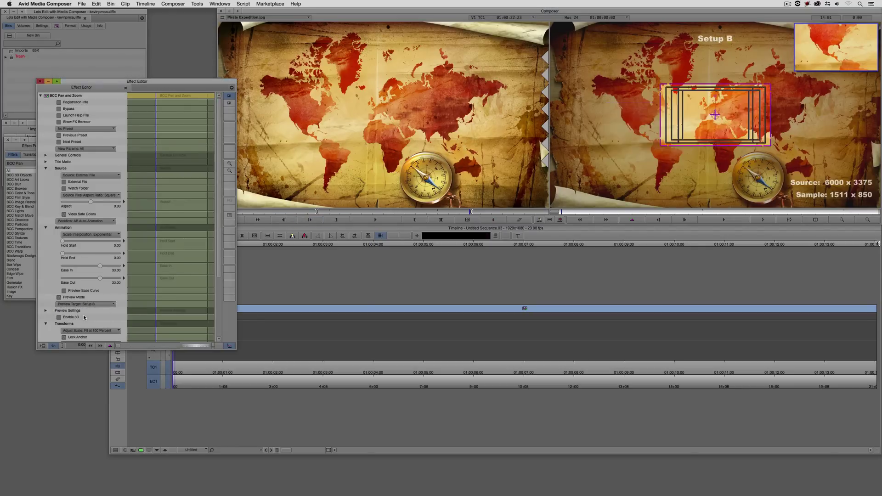
left_click_drag(700, 122, 628, 137)
left_click_drag(593, 102, 620, 121)
left_click(636, 132)
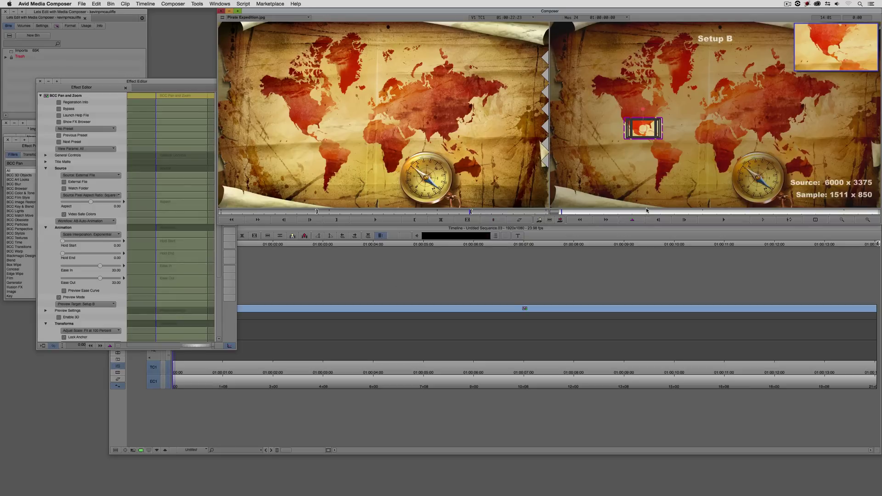
left_click_drag(620, 213, 534, 214)
left_click_drag(684, 212, 871, 213)
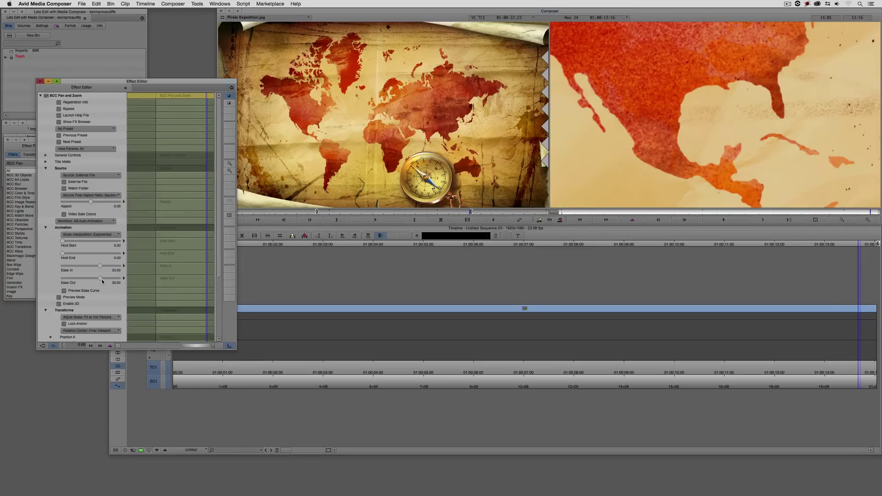
Review the zoom, then set Rotation B to -1.0 in the Transforms group.
left_click(256, 350)
left_click_drag(184, 312, 850, 341)
key("super+shift+e")
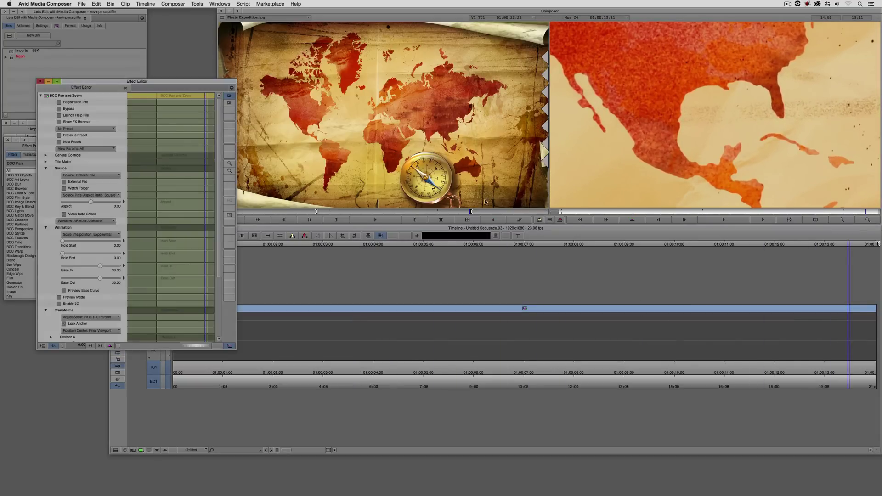
left_click_drag(217, 257, 223, 324)
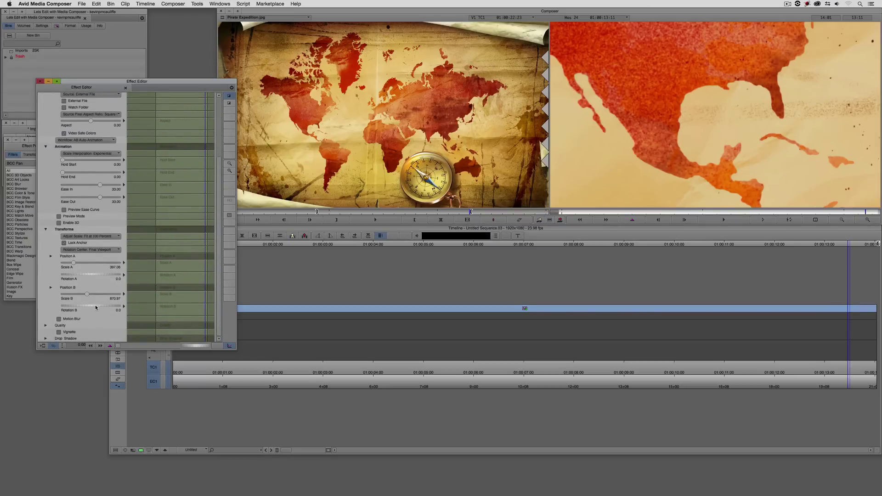
left_click_drag(95, 307, 94, 306)
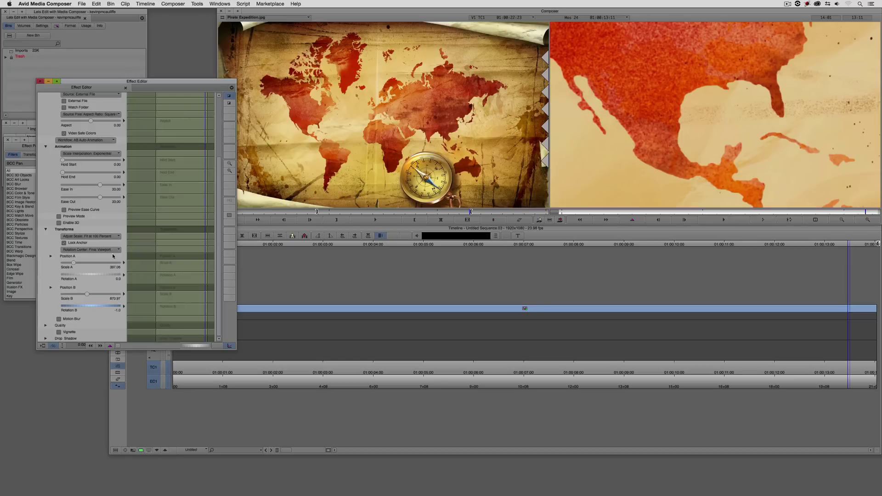
Enable 3D, then set Spin B to -11.0 and Scale B to 800.00.
left_click(59, 223)
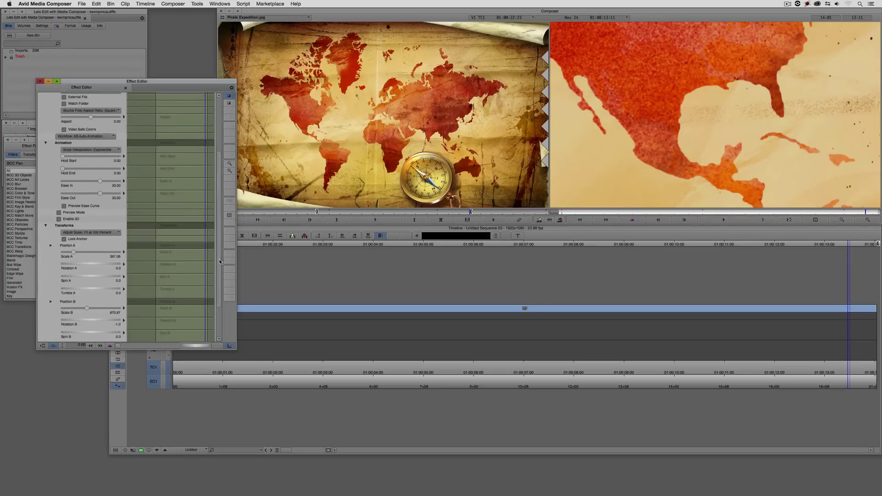
left_click_drag(219, 262, 224, 295)
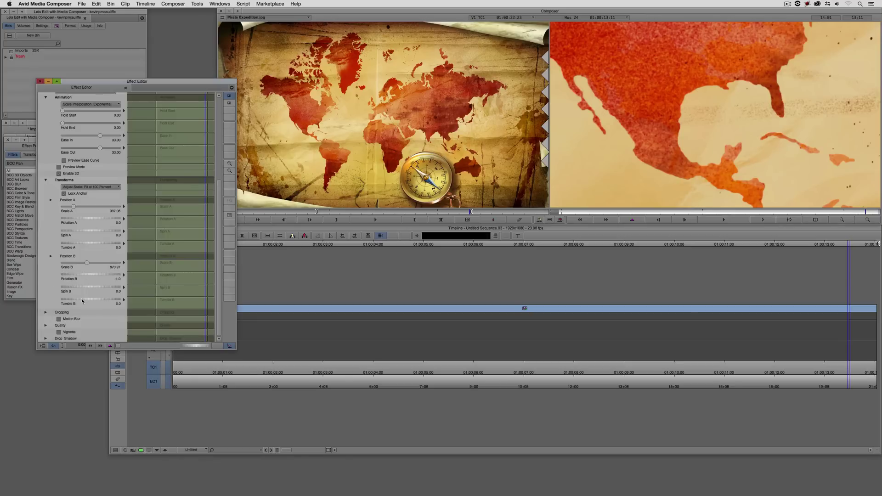
left_click_drag(87, 288, 83, 290)
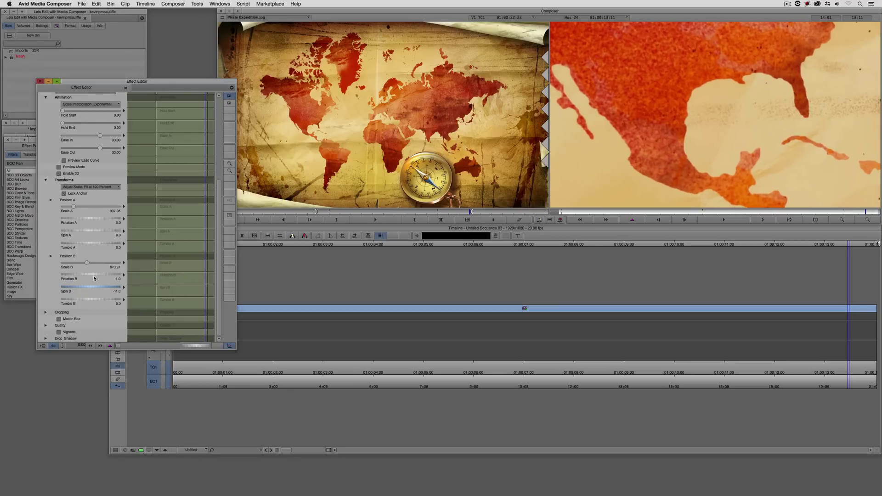
left_click(170, 255)
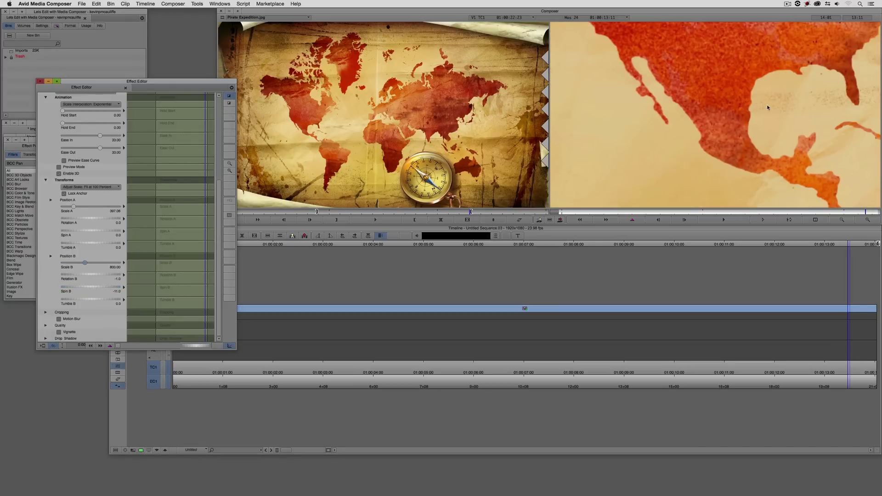
Turn Preview Mode back on for Setup B and select the end frame over North America.
left_click(59, 167)
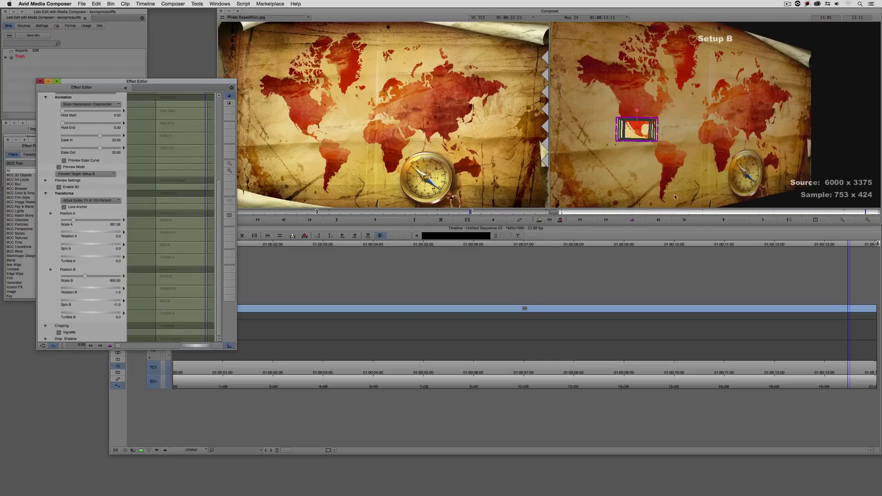
left_click(643, 134)
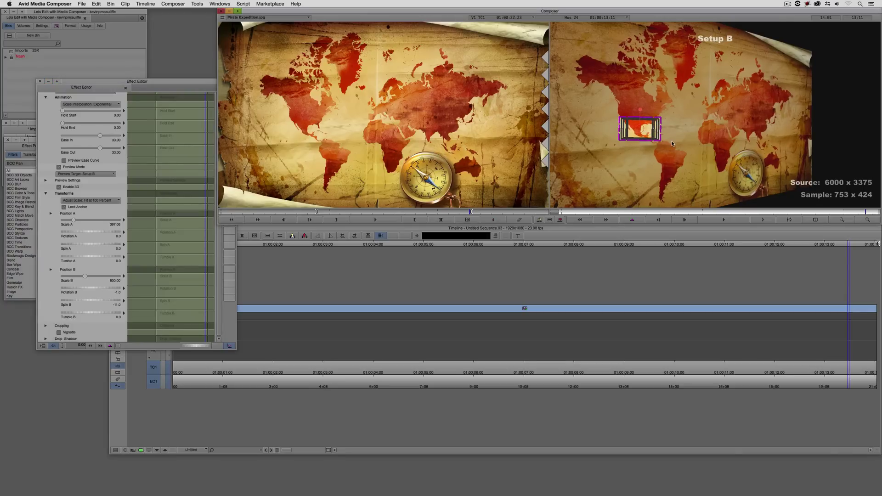
left_click(624, 131)
Turn off Preview Mode and scrub the timeline to review the finished full-frame pan and zoom.
left_click(61, 168)
left_click(790, 299)
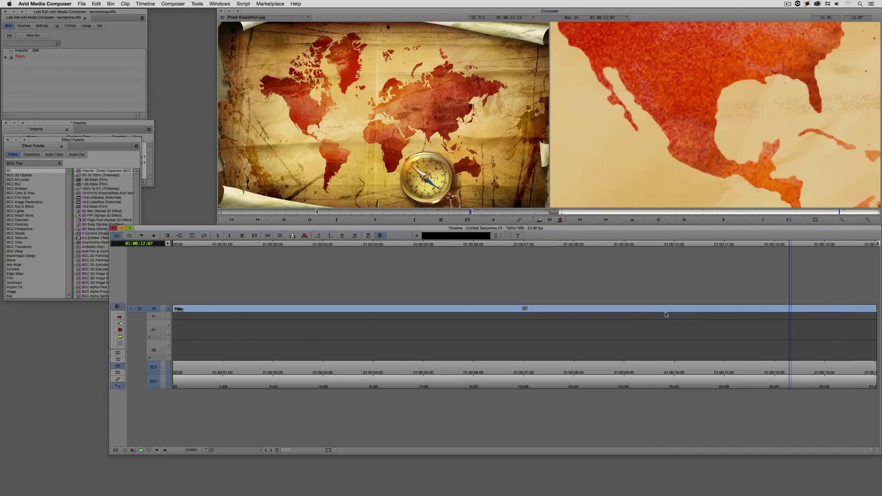
left_click_drag(666, 314, 881, 362)
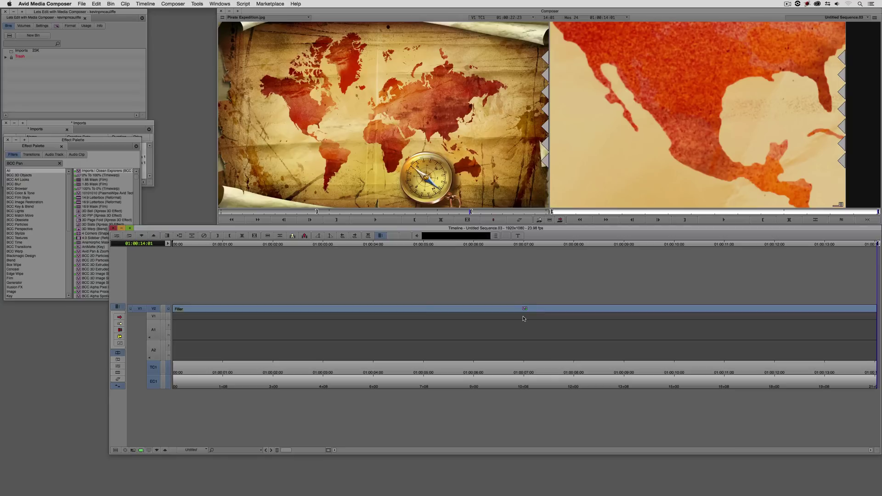
Add edits to the V2 effect at 01:00:05:00, 01:00:07:00 and about 01:00:12:00.
left_click(425, 320)
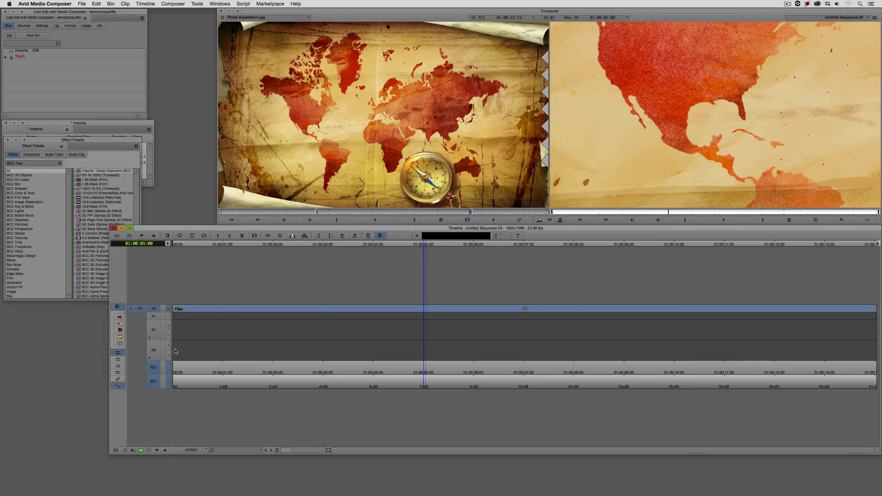
key("h")
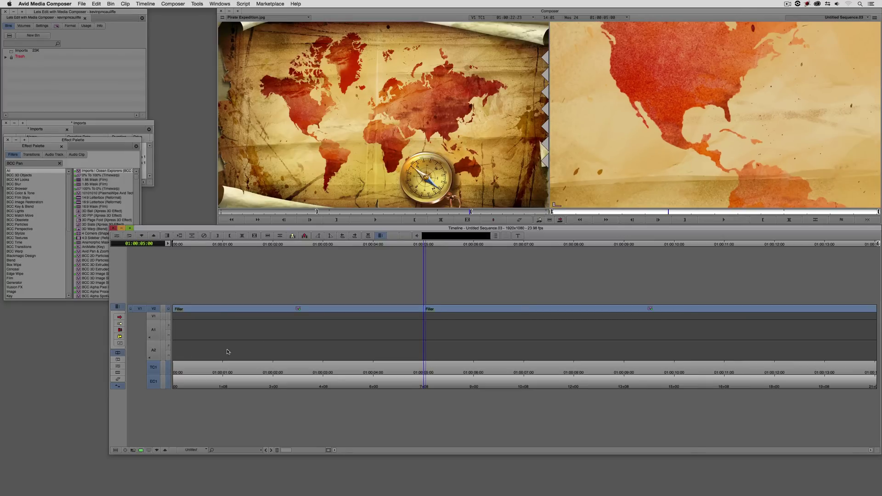
left_click(525, 339)
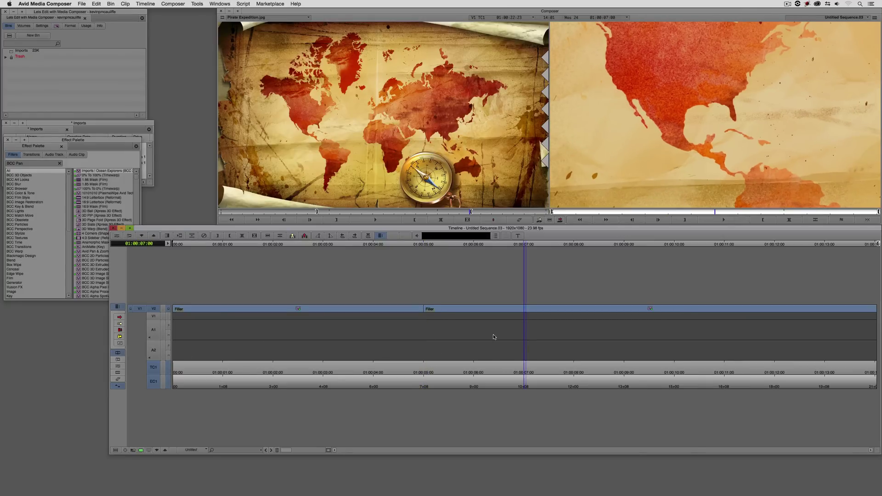
key("h")
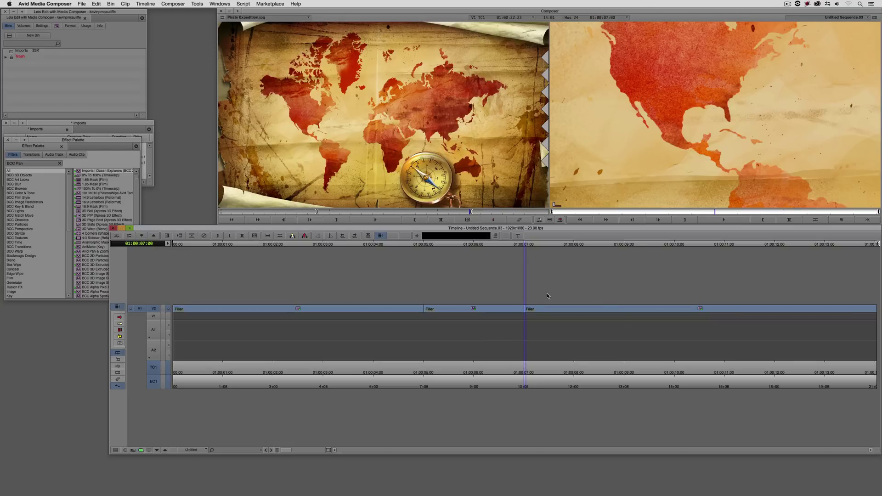
left_click_drag(546, 315, 776, 321)
key("h")
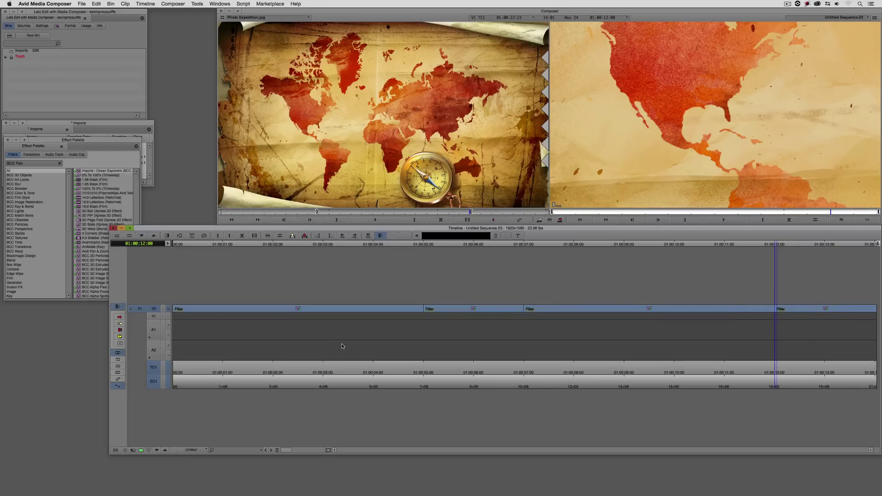
Review the opening zoom, then open the Pan and Zoom settings at 01:00:05:14.
left_click(211, 326)
left_click_drag(209, 326, 838, 332)
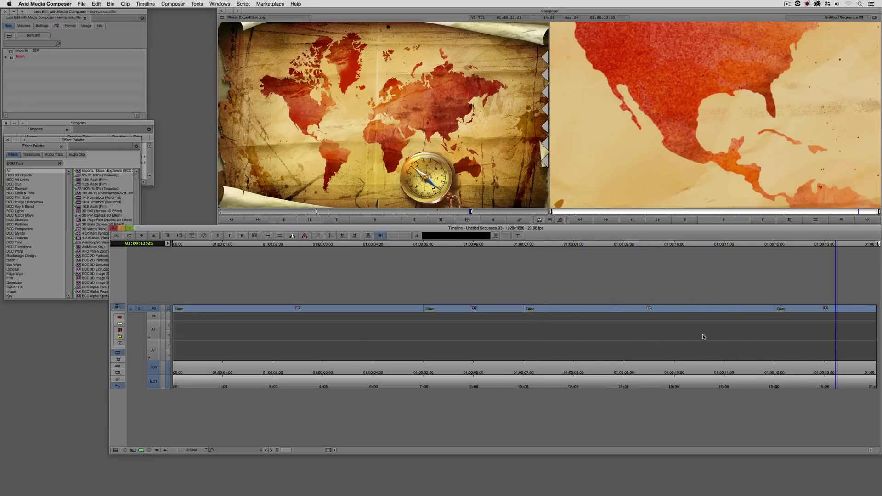
left_click(324, 321)
left_click_drag(338, 322, 375, 366)
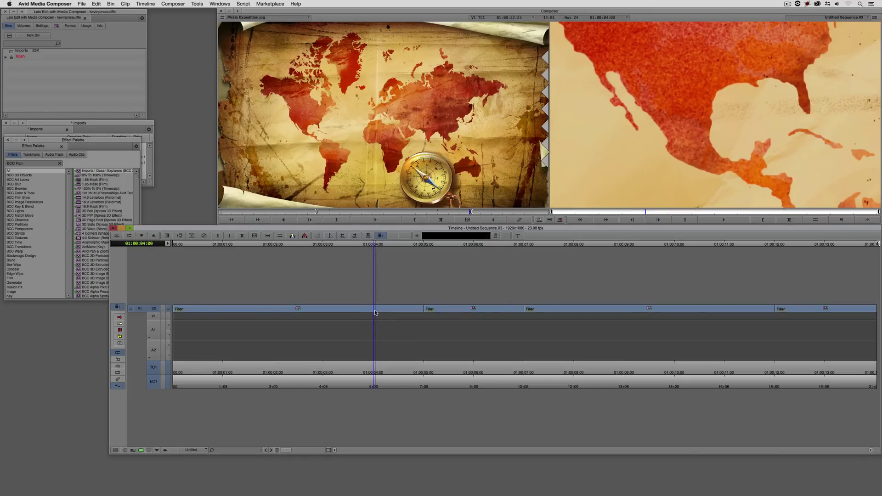
left_click_drag(374, 313, 470, 326)
key("super+8")
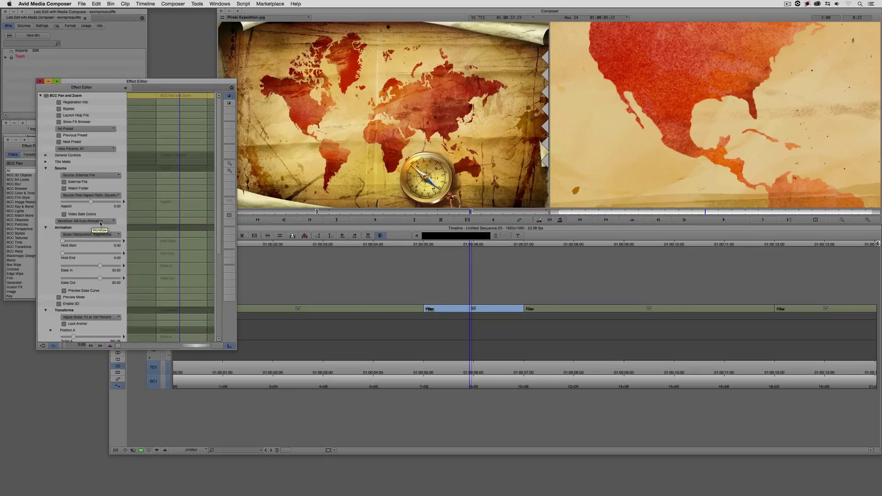
Set the second segment's Pan and Zoom workflow to Transform B.
left_click(102, 221)
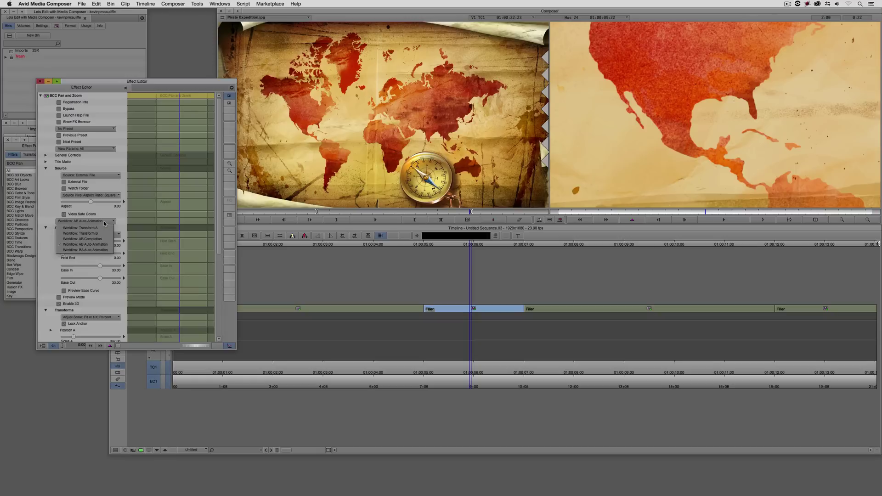
left_click(102, 234)
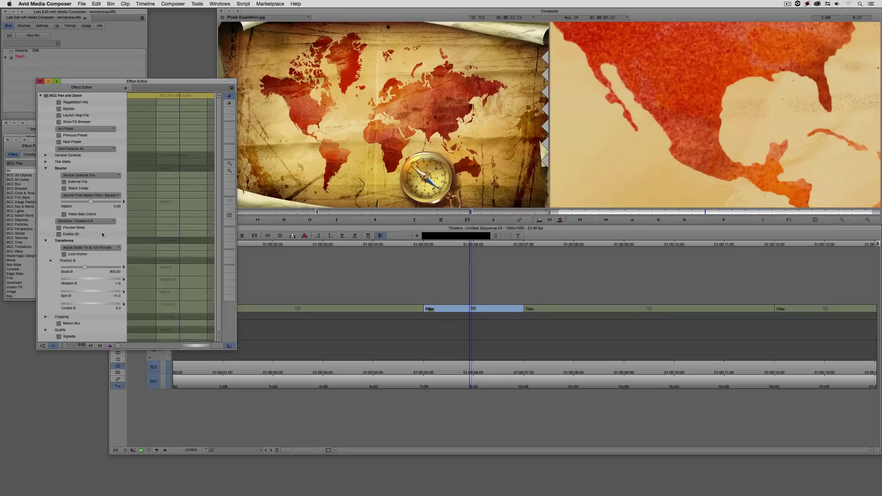
left_click(410, 327)
Scrub the pan from 01:00:02:01 to 01:00:05:04 and open the third segment's settings.
left_click(199, 327)
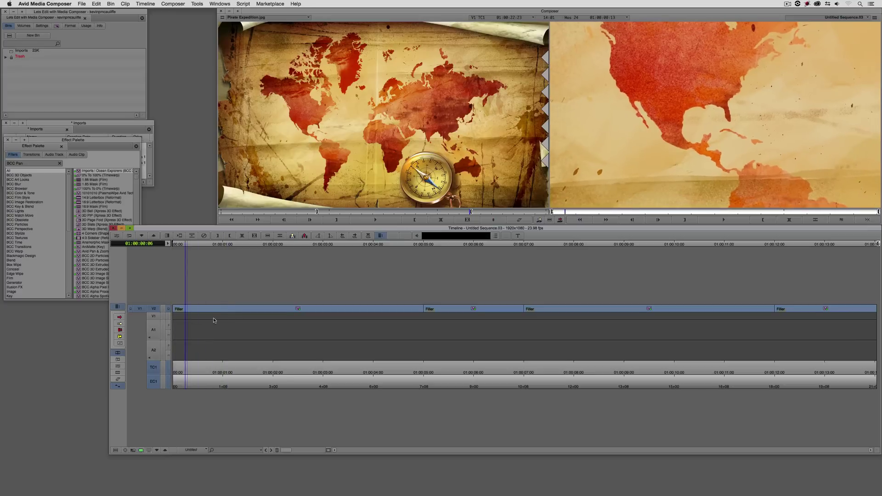
left_click(276, 327)
left_click_drag(285, 327, 554, 344)
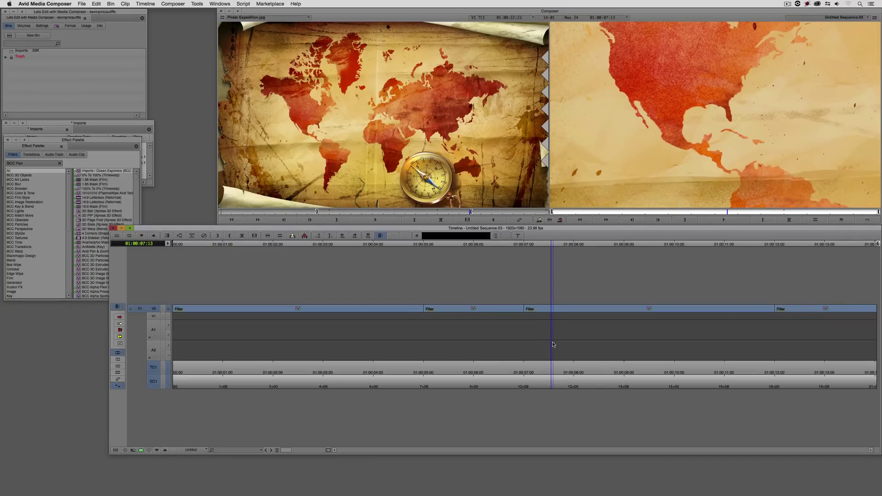
key("super+8")
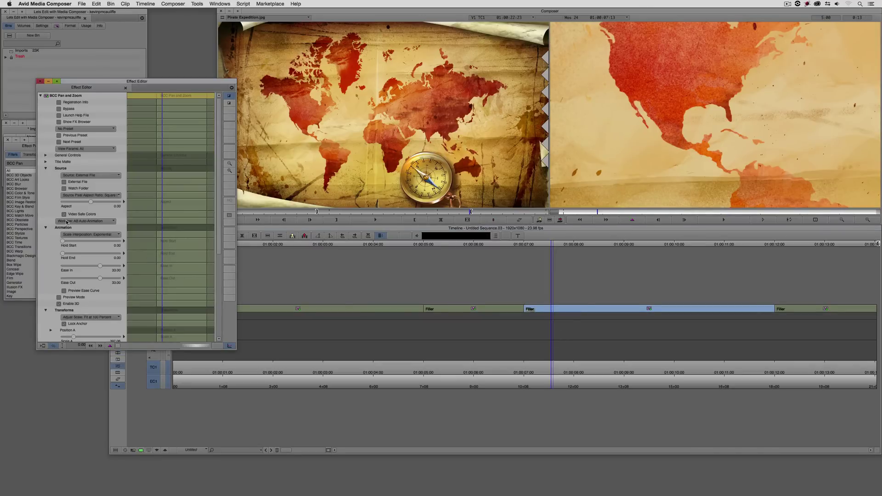
Switch the third segment to the BA Auto-Animation workflow and scrub to 01:00:10:18.
left_click(90, 222)
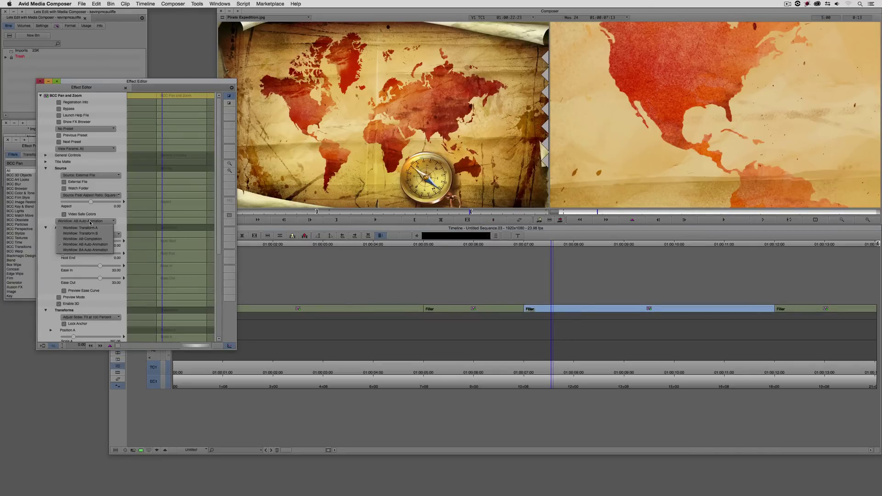
left_click(90, 250)
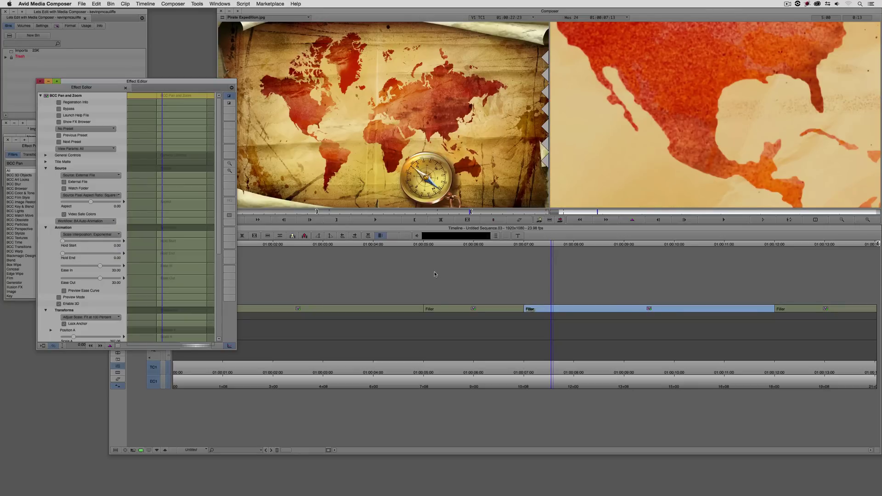
left_click(633, 307)
left_click_drag(634, 307, 736, 309)
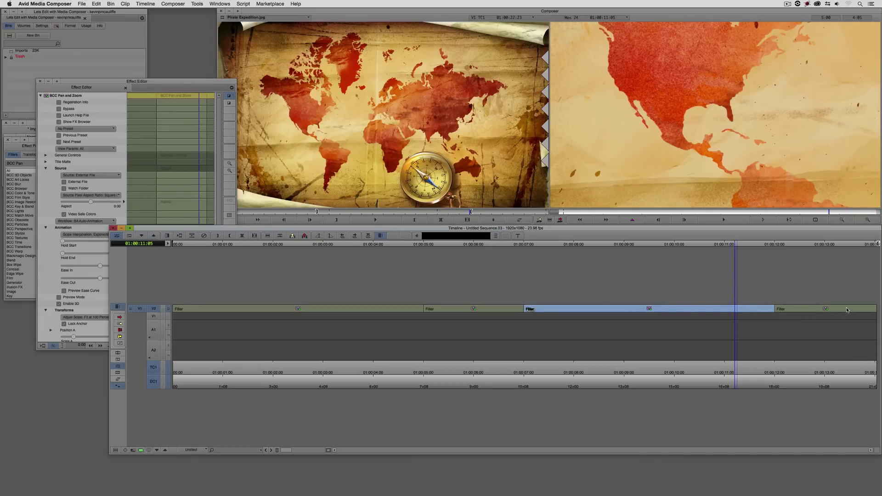
Turn on Preview Mode and step through the third segment's preview from its start.
left_click(183, 81)
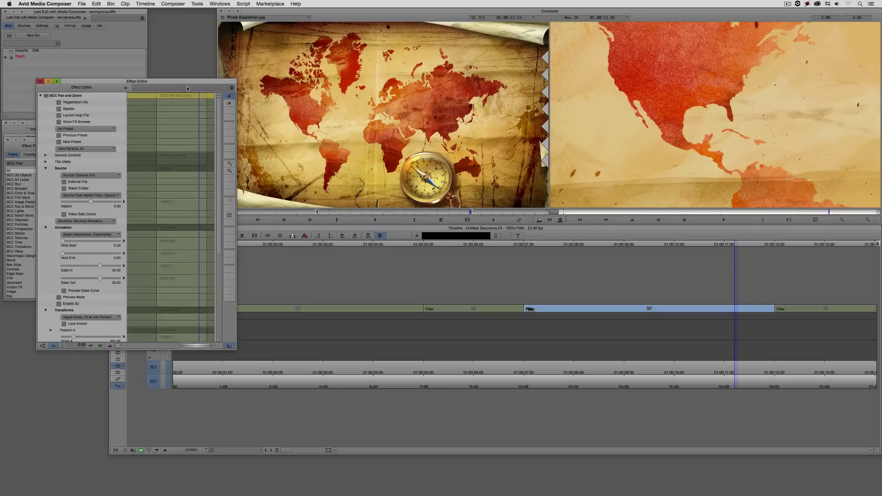
left_click(59, 298)
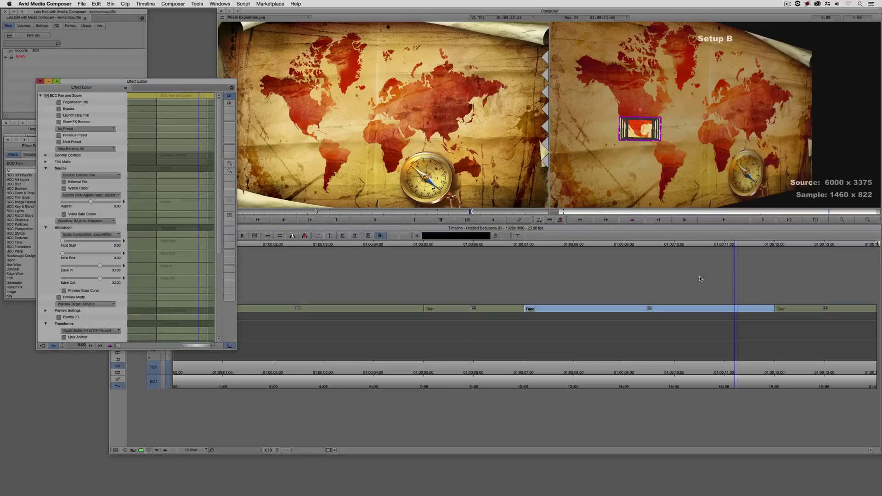
left_click(592, 212)
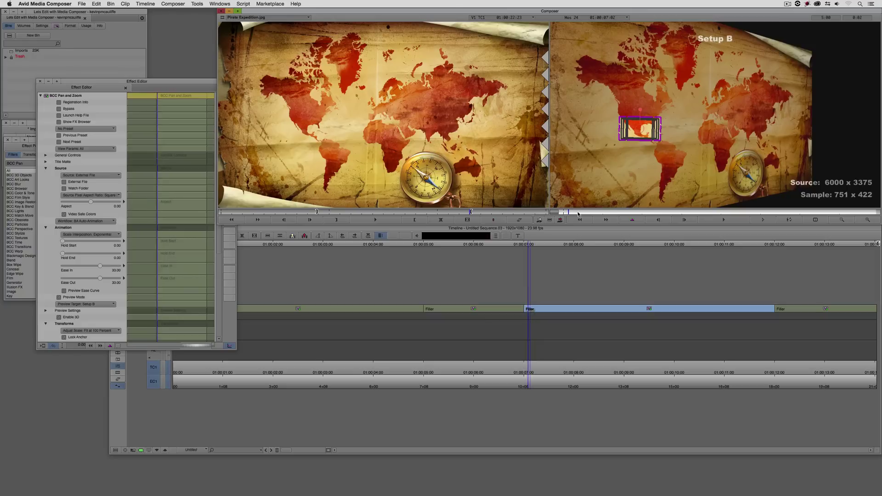
left_click(611, 212)
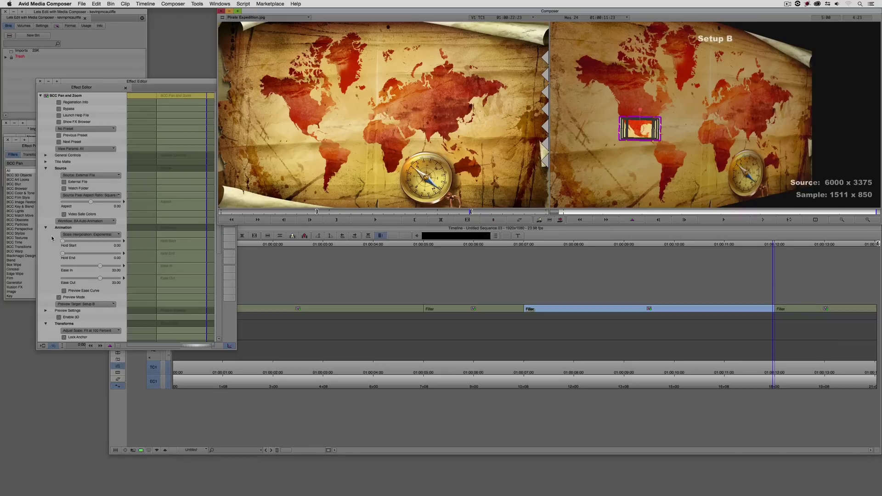
Move the Setup A framing over the map's right side above the compass and set Spin A.
left_click(76, 305)
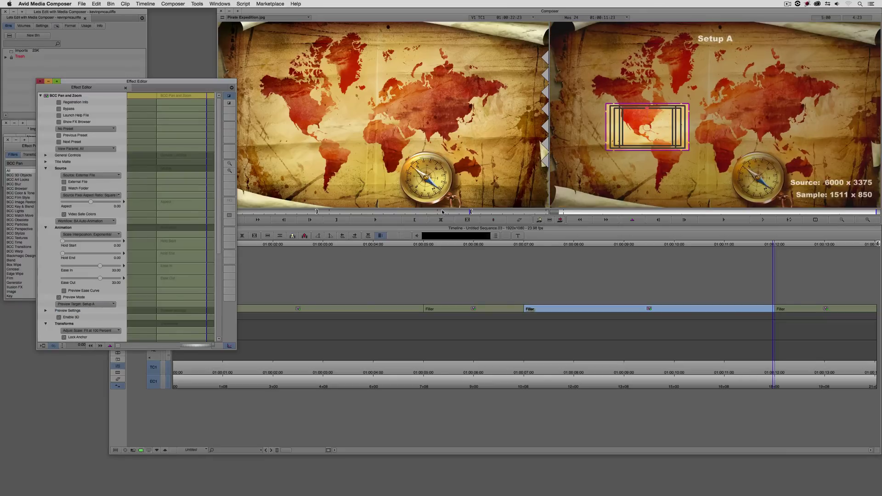
left_click_drag(650, 129, 758, 130)
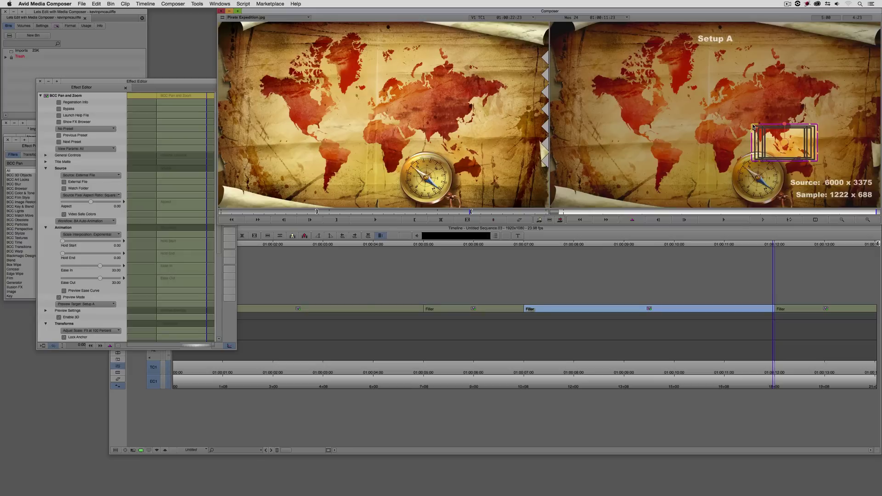
left_click_drag(217, 223, 226, 312)
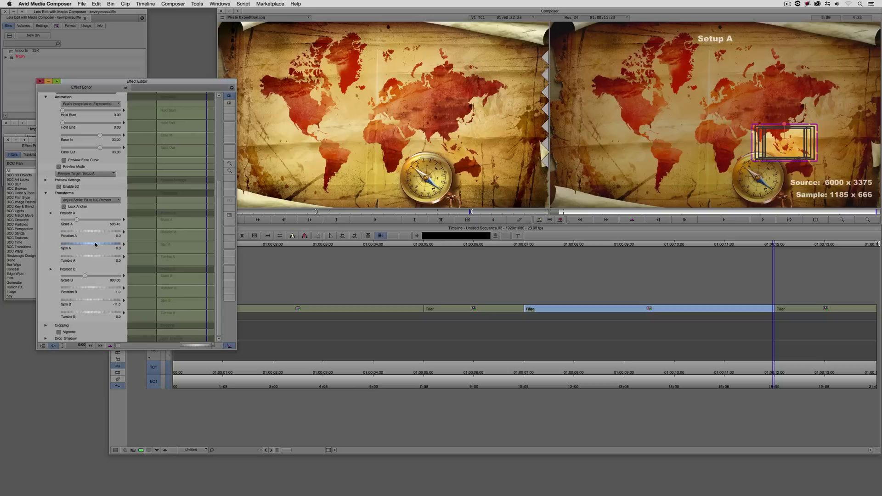
left_click_drag(96, 246, 99, 245)
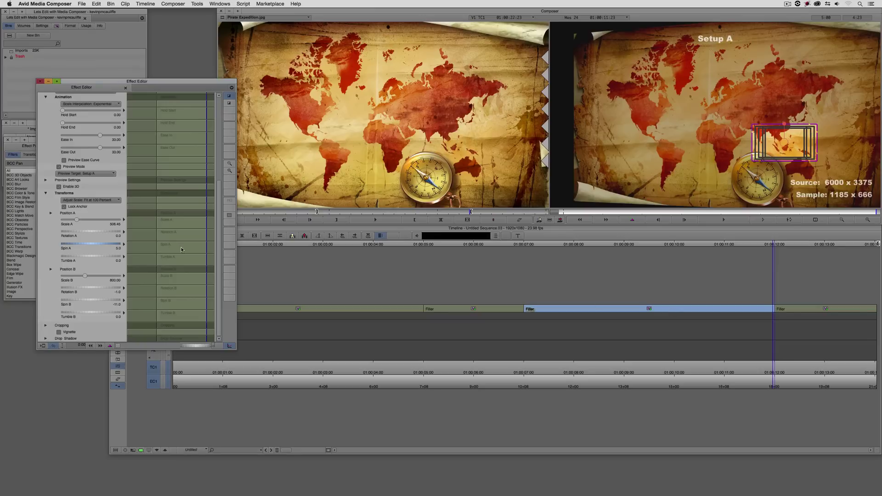
Turn off Preview Mode, close the settings, and merge the last two V2 effect segments with Extend.
left_click(58, 167)
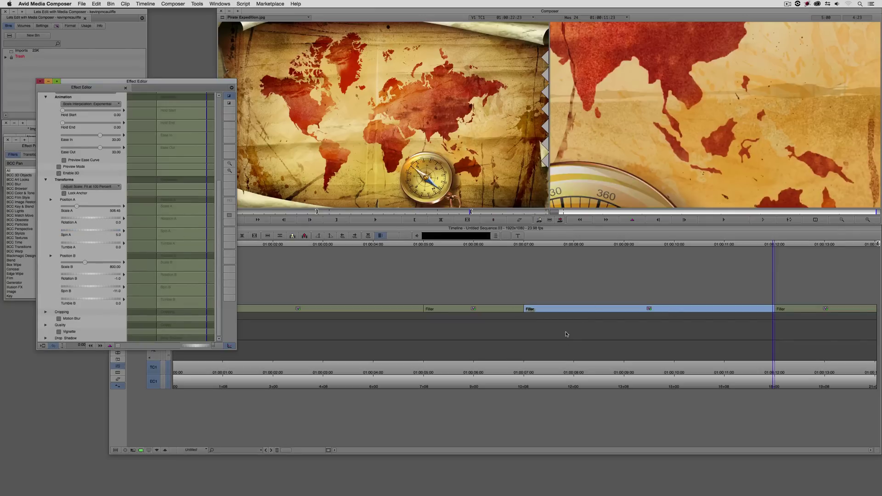
left_click(556, 308)
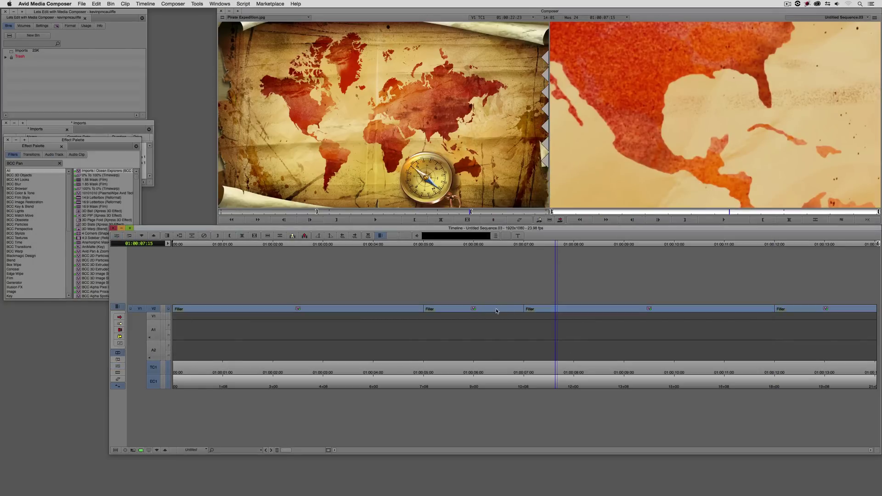
left_click(511, 310)
left_click_drag(512, 310, 827, 345)
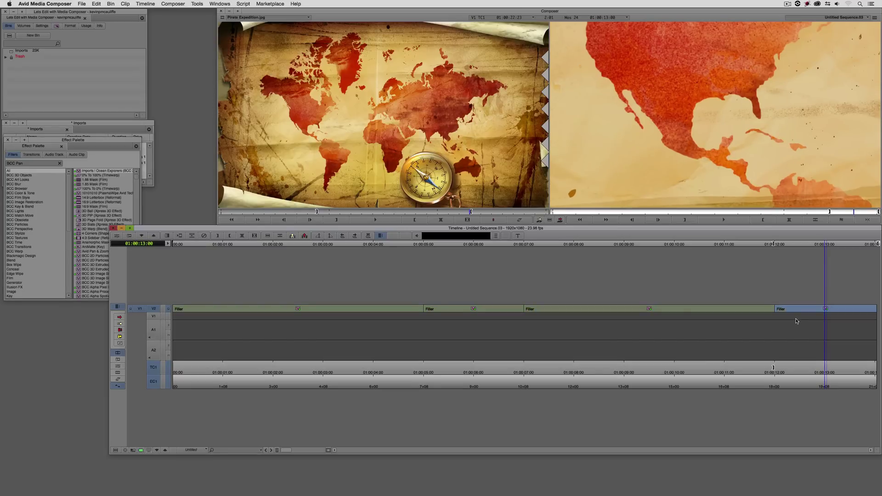
left_click(868, 223)
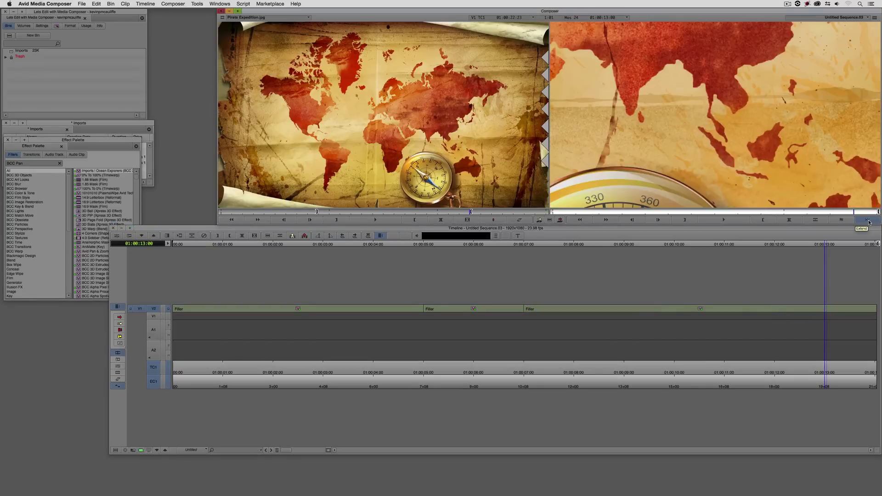
left_click_drag(675, 316, 776, 327)
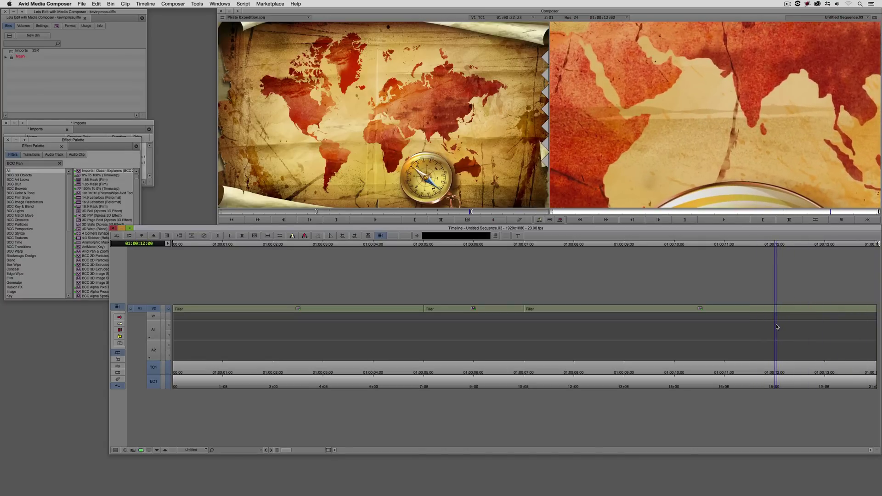
Cut V2 at 01:00:12:00 and give the new last segment the Transform A workflow.
key("h")
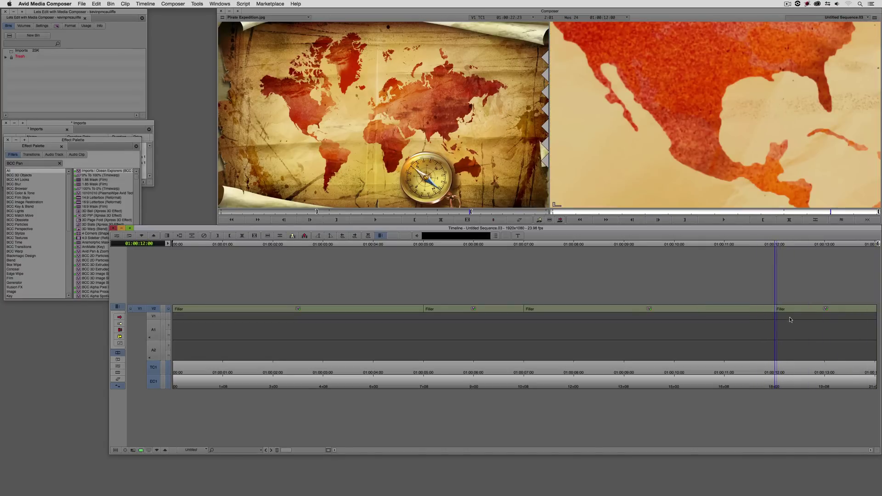
left_click(791, 319)
key("super+8")
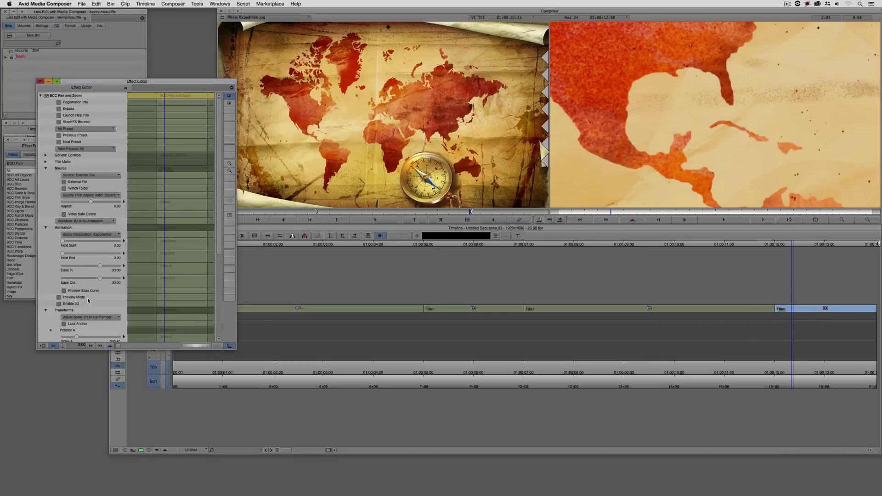
left_click(87, 221)
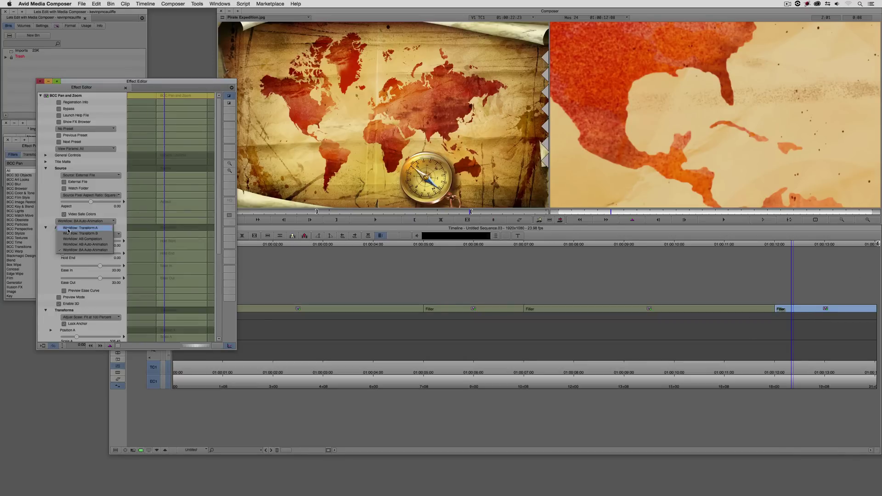
left_click(86, 230)
key("super+w")
Play the sequence from the start and stop after the map pan.
left_click(285, 312)
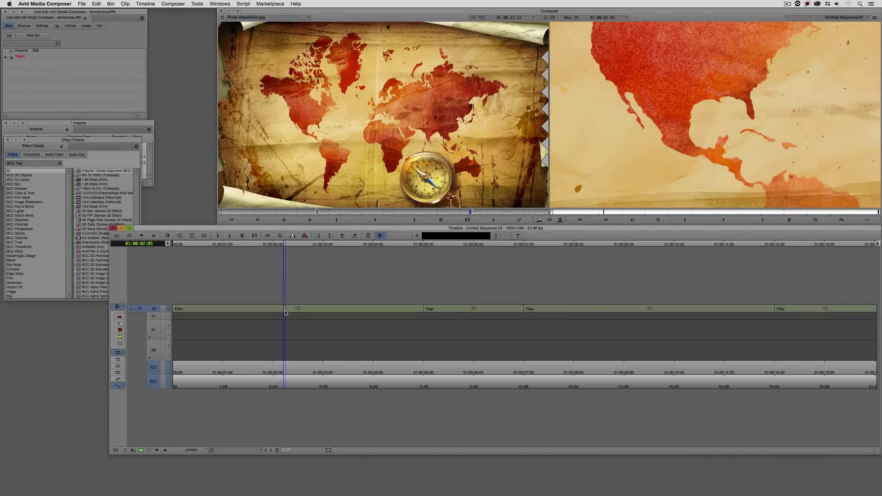
key("Home")
key("space")
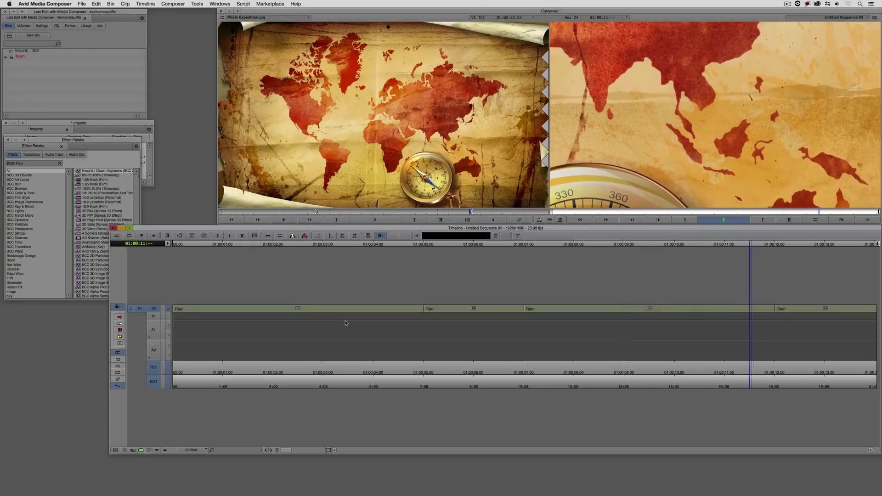
key("space")
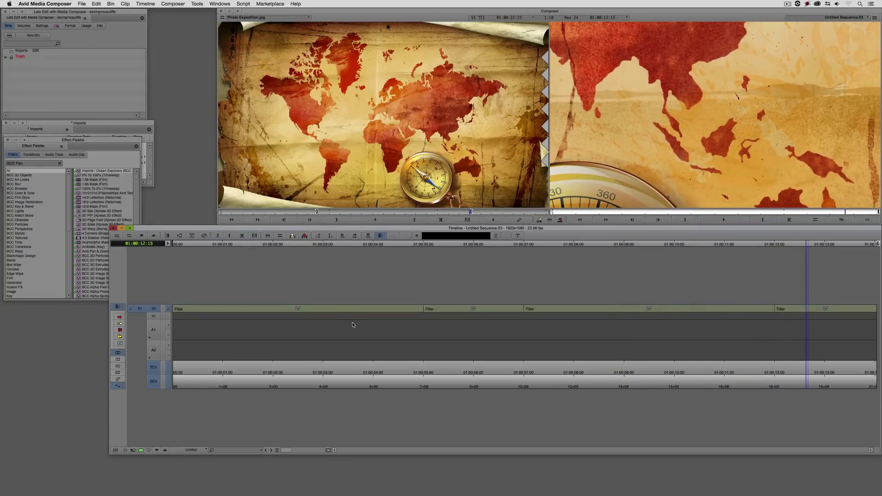
Toggle the third segment's vignette on and back off, close the settings, and scrub the pan.
key("super+8")
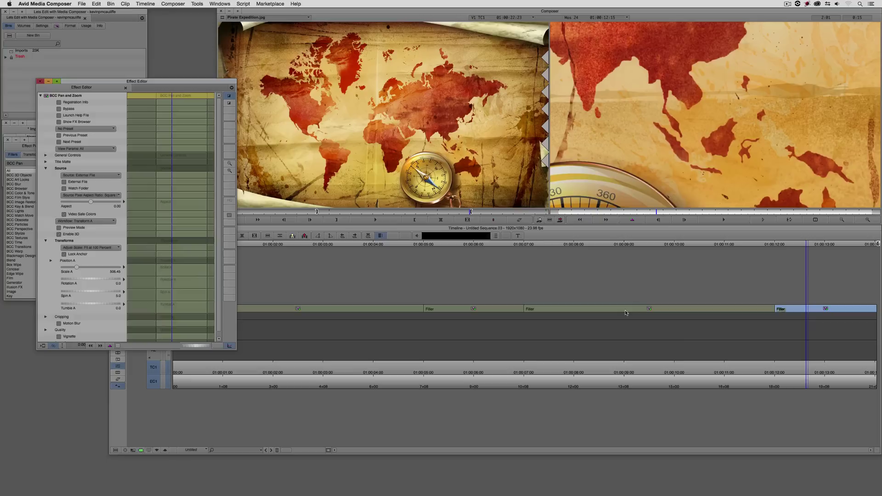
left_click(597, 309)
left_click(179, 84)
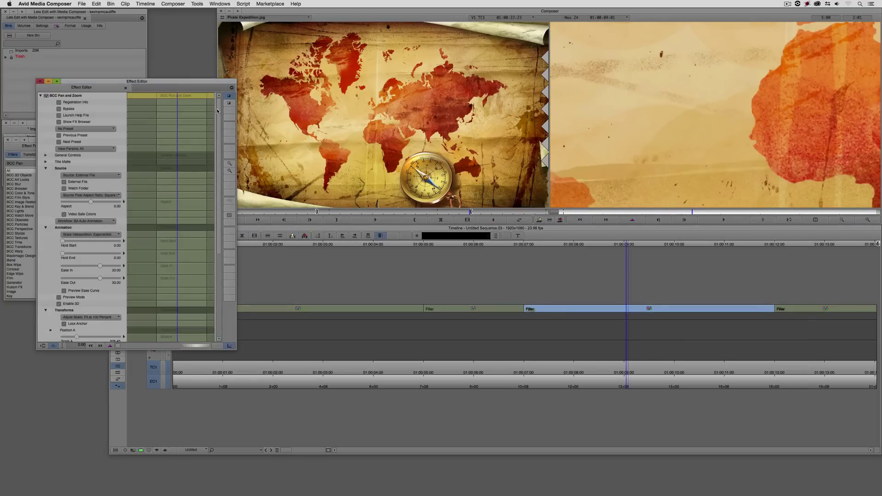
scroll(214, 212, "down", 8)
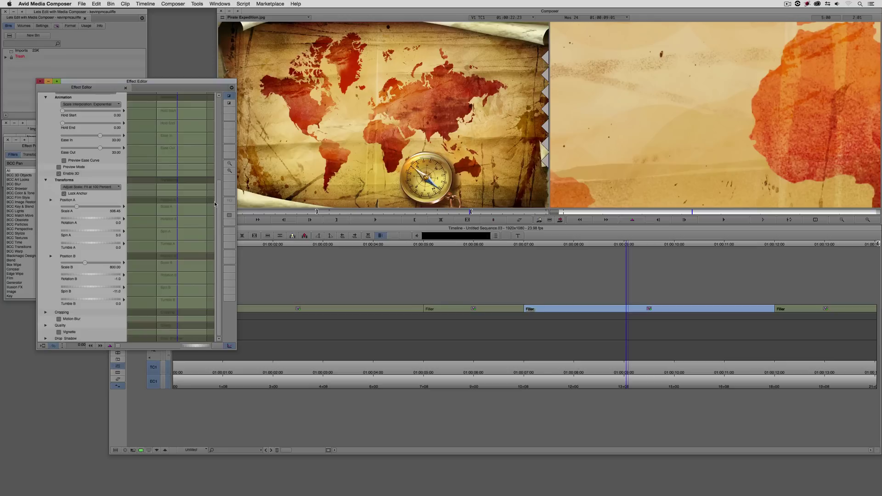
left_click(58, 333)
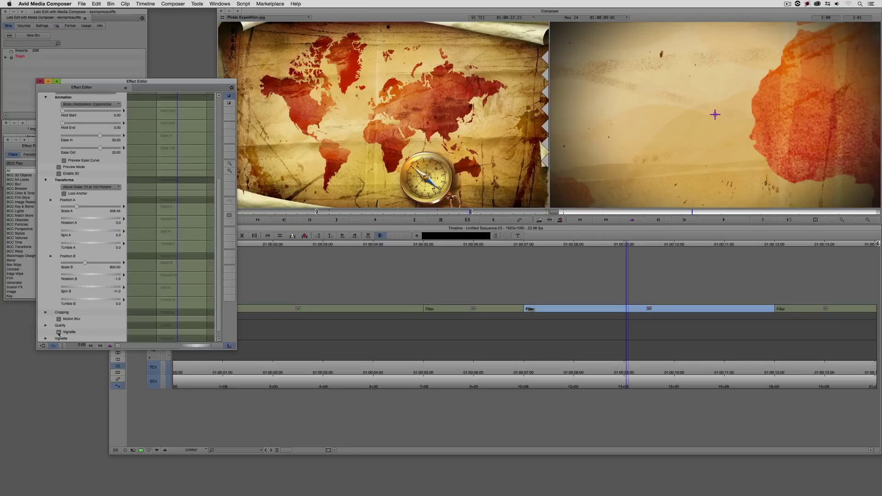
left_click(59, 332)
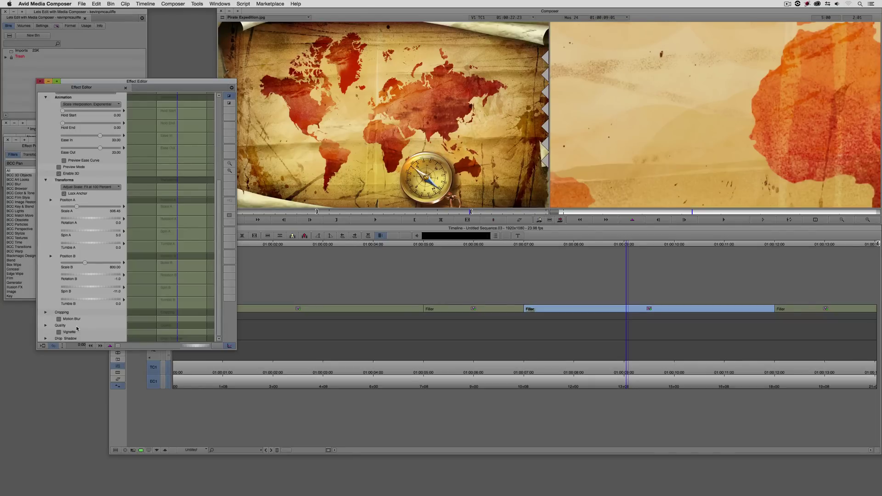
left_click(374, 355)
left_click(630, 313)
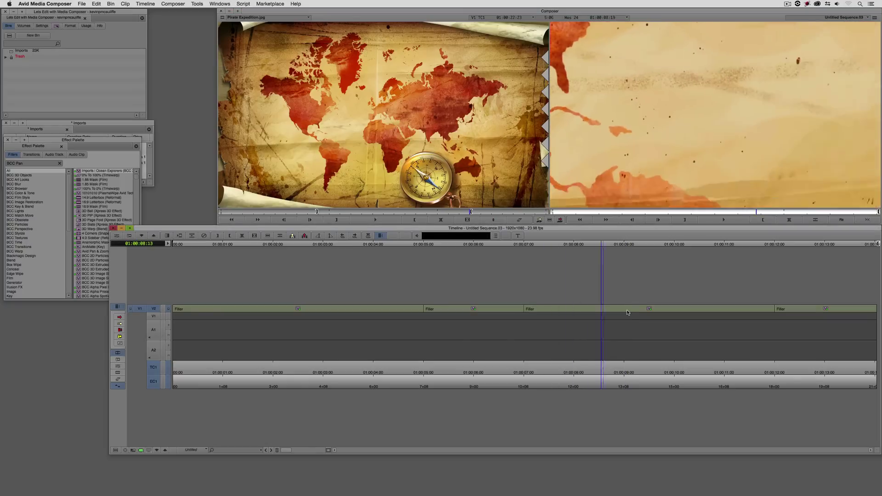
left_click_drag(629, 313, 343, 316)
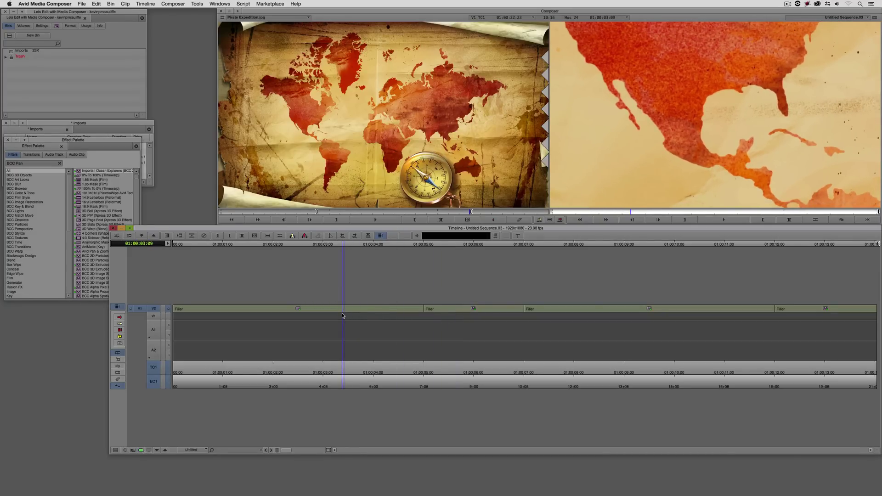
Add a V3 track and overwrite Sail Away.mov from the Imports bin onto it, previewing the sunset.
key("super+y")
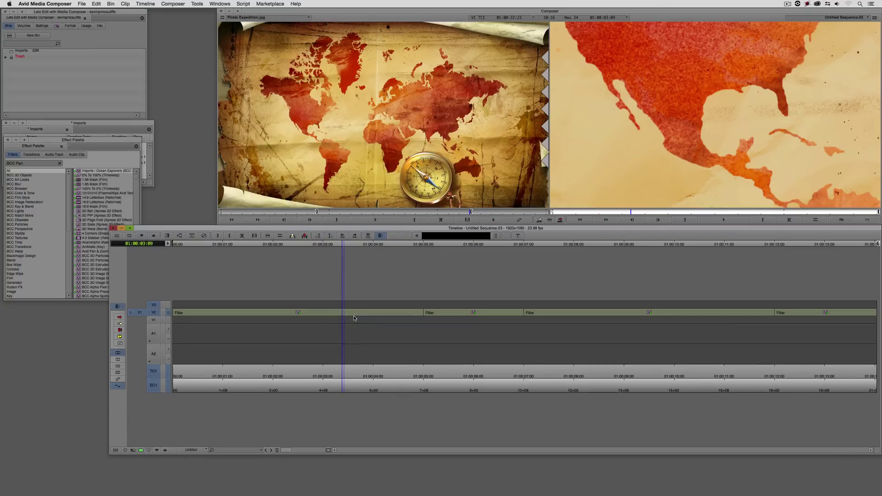
left_click(8, 140)
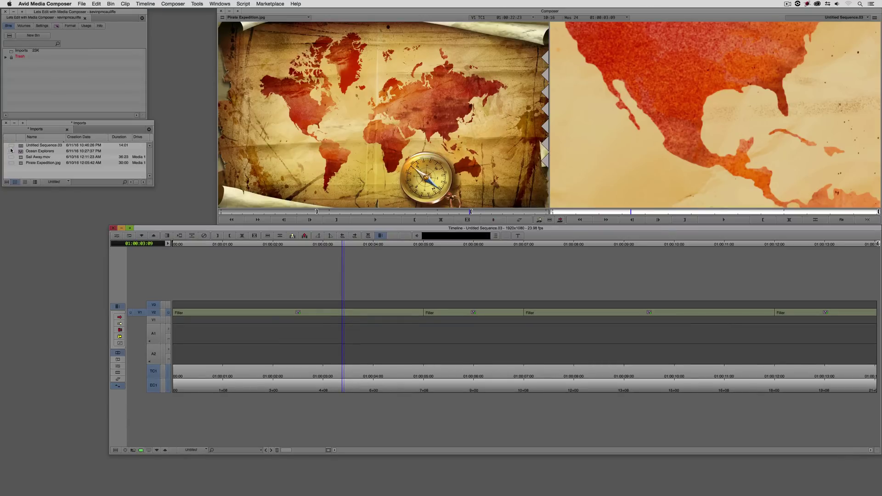
left_click_drag(38, 156, 340, 156)
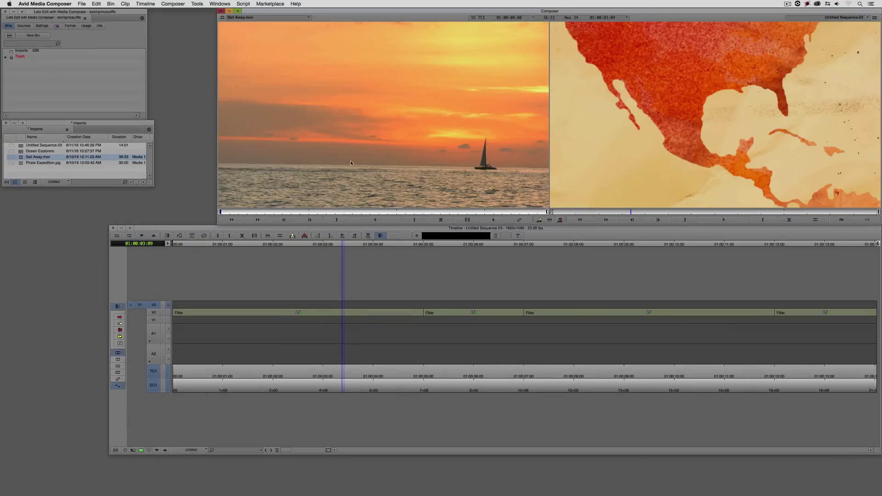
left_click(286, 301)
key("b")
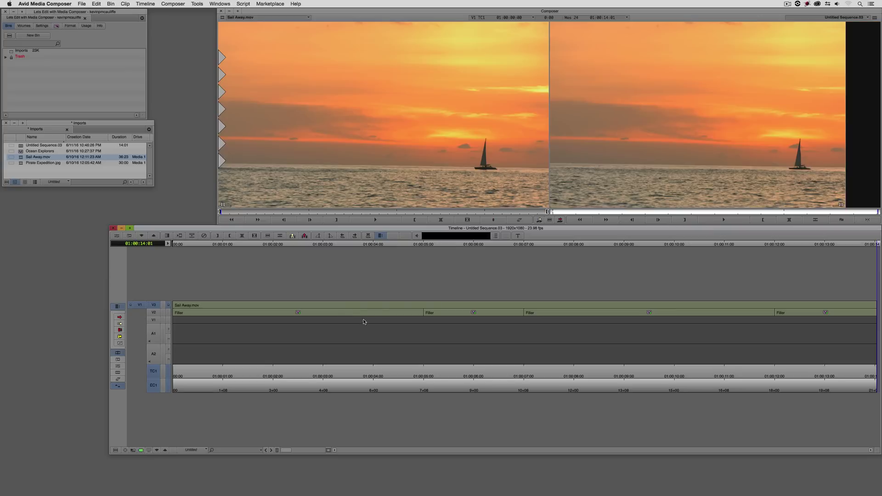
left_click_drag(329, 307, 361, 302)
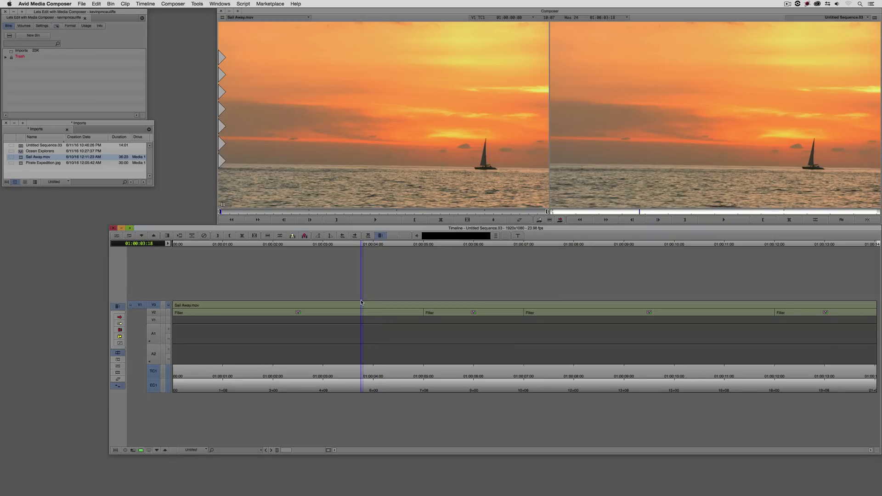
Apply BCC Composite from the BCC Key & Blend category to the Sail Away.mov clip on V3.
key("super+8")
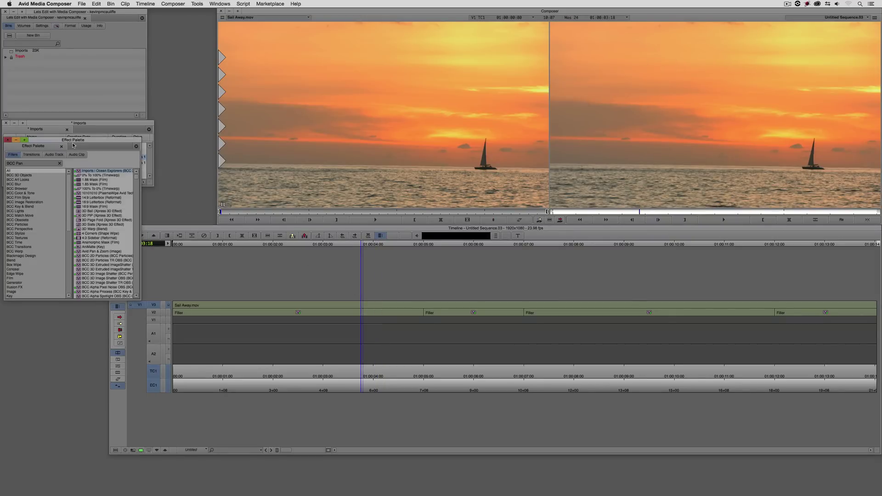
left_click(24, 207)
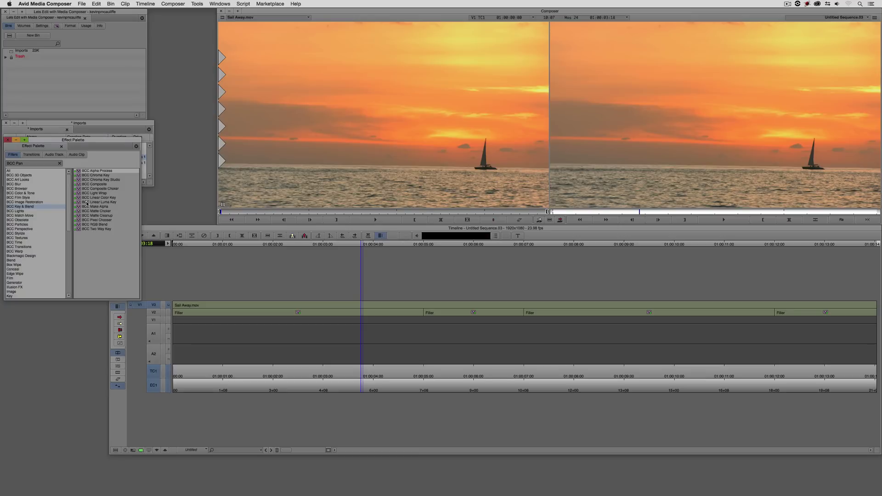
left_click_drag(78, 186, 301, 224)
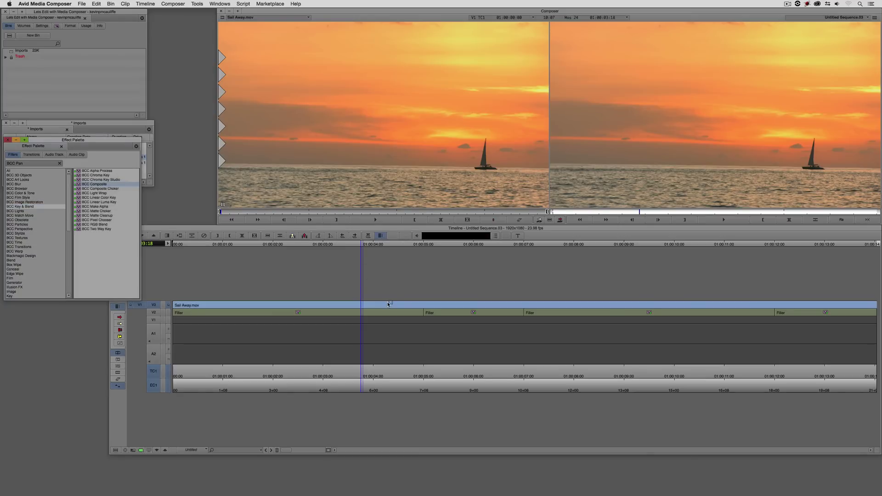
left_click_drag(386, 302, 384, 302)
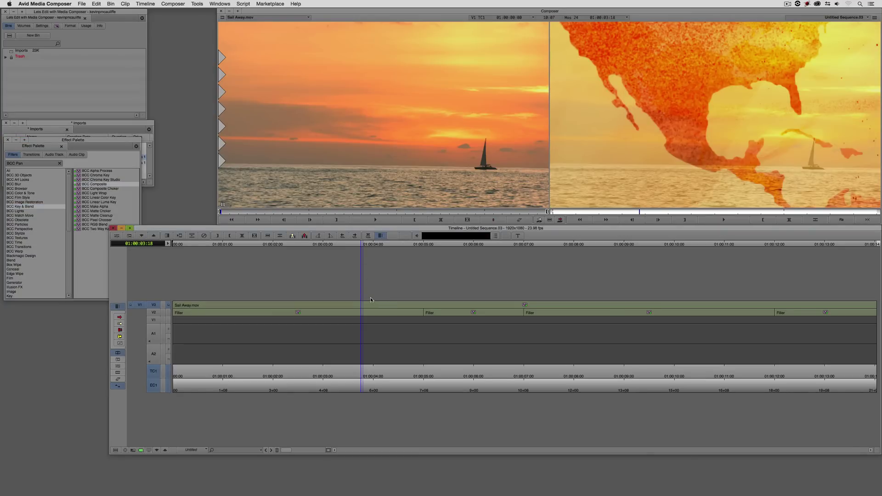
Check the Hard Light composite settings, then play back and scrub the blended sequence.
key("super+8")
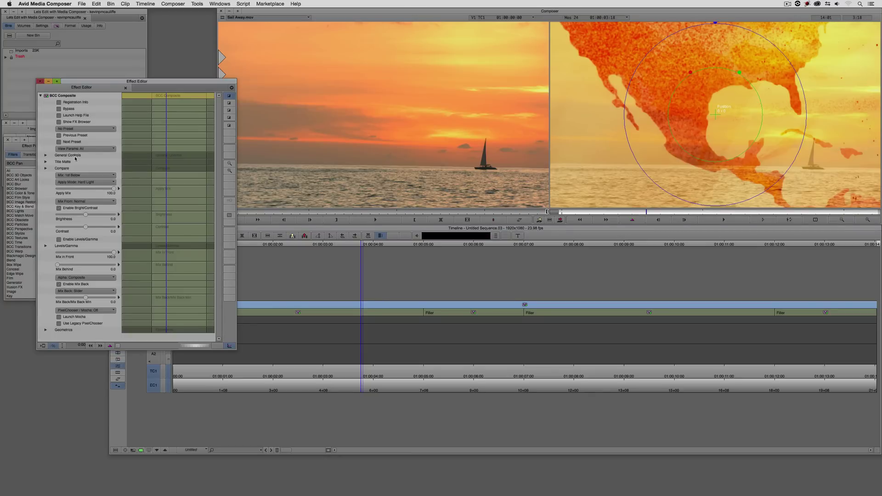
key("super+8")
left_click_drag(363, 303, 146, 308)
key("space")
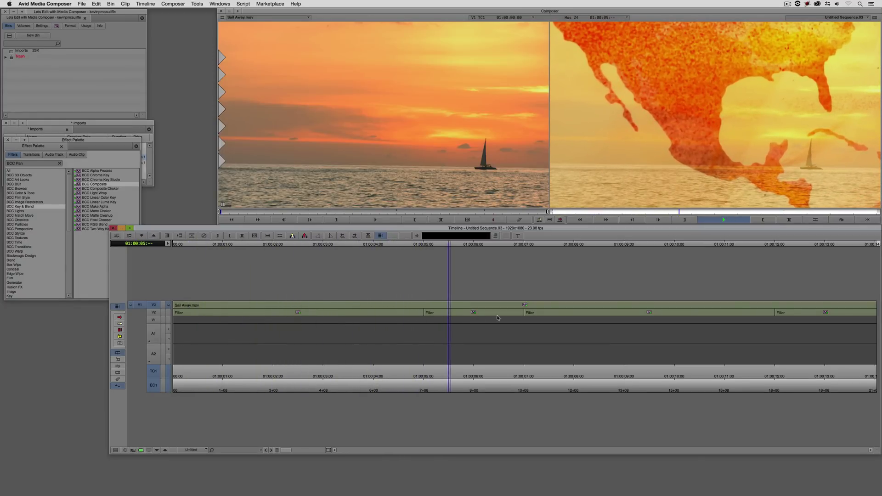
left_click(541, 313)
left_click_drag(552, 313, 877, 329)
Add a V4 track, patch the source to it, place the Ocean Explorers title there and return to the start.
key("super+y")
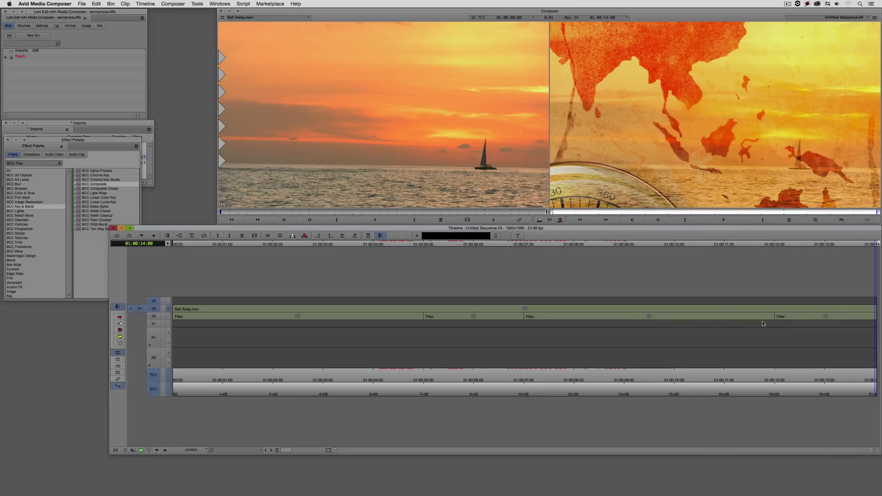
left_click_drag(157, 311, 153, 301)
left_click(65, 121)
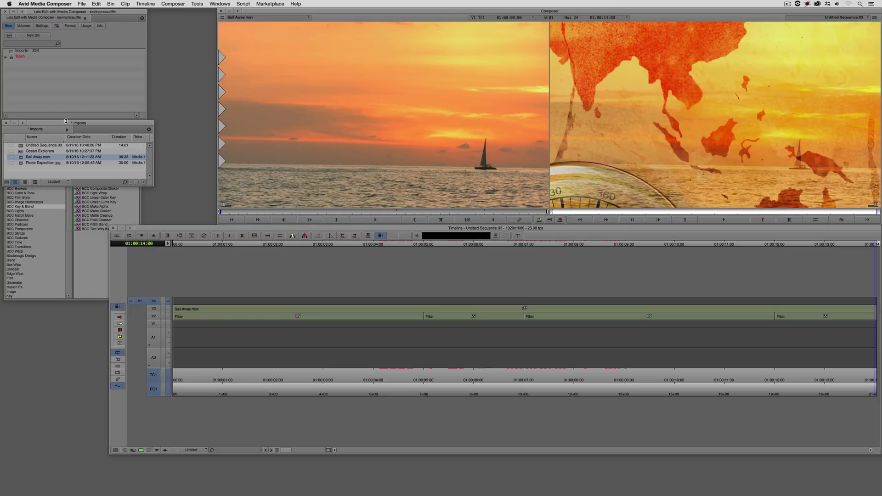
left_click(20, 152)
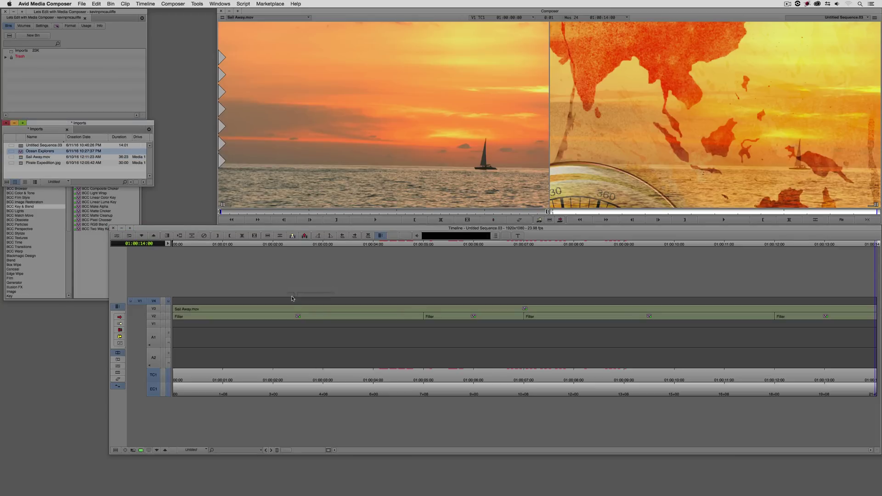
left_click_drag(292, 299, 290, 298)
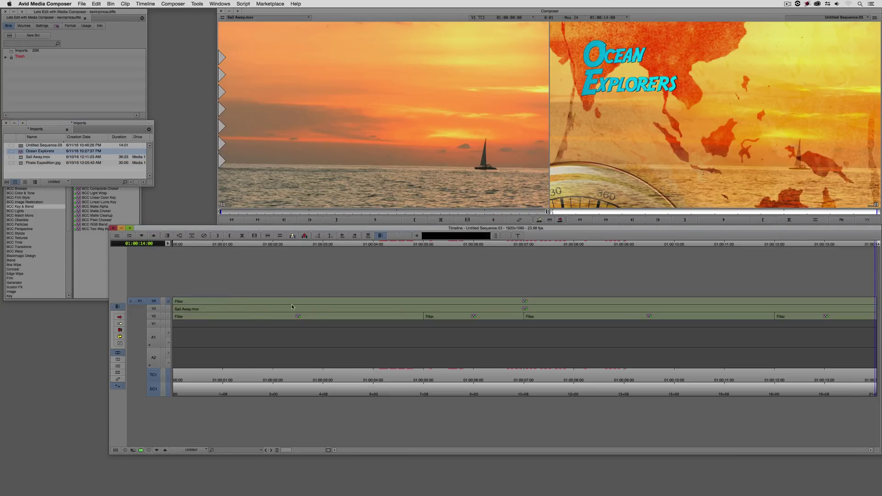
key("Home")
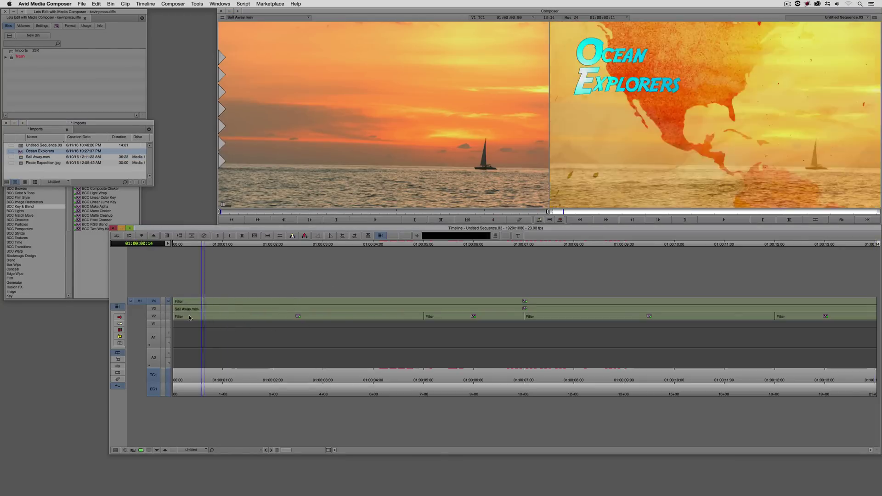